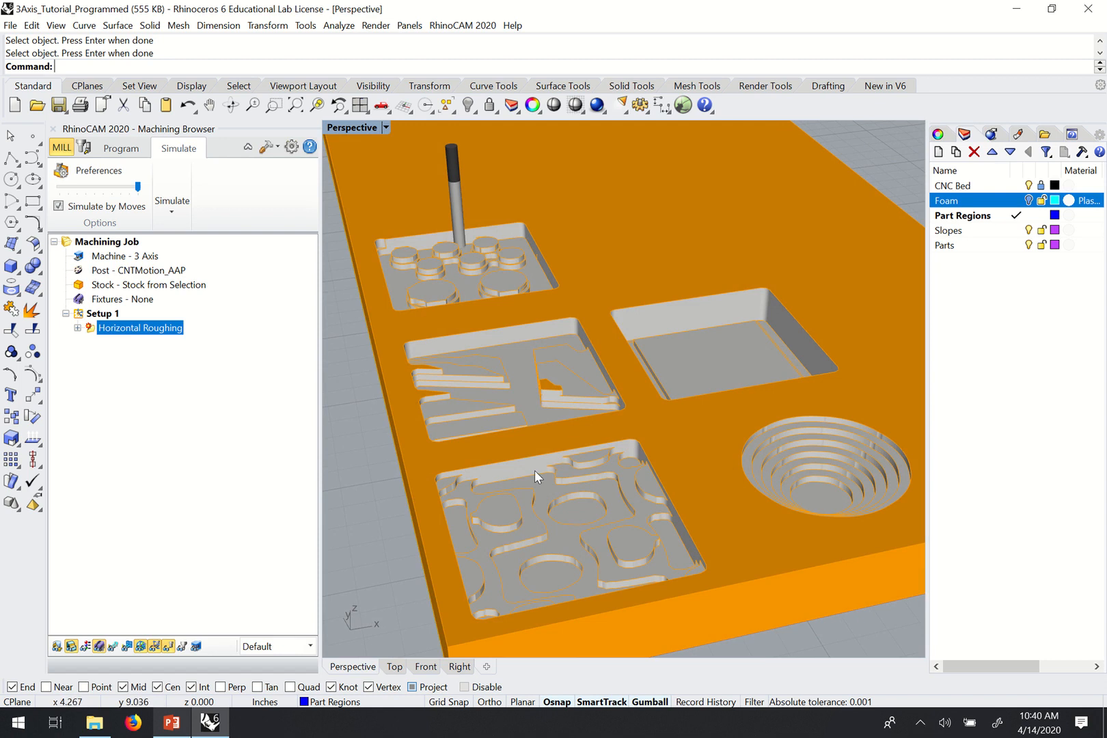
Return to toolpath programming and select the rectangular region curve around the base of the wavy surface part.
click(121, 148)
right_drag(614, 358, 543, 332)
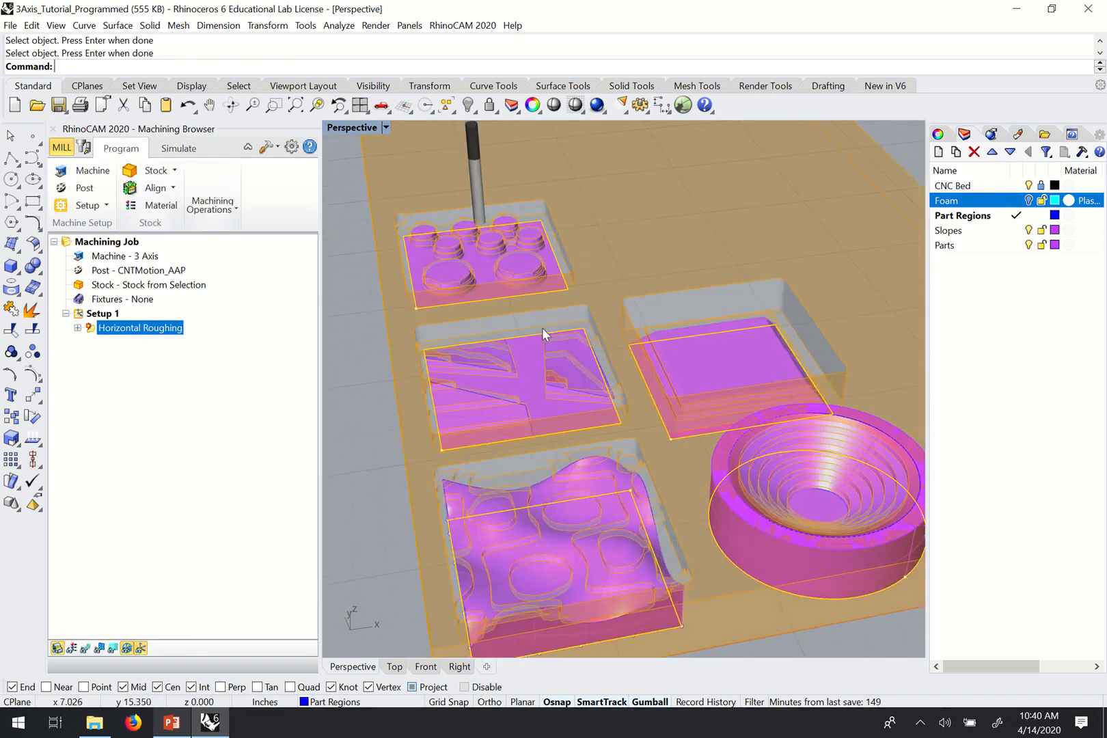
scroll(545, 334, down, 2)
scroll(551, 527, up, 2)
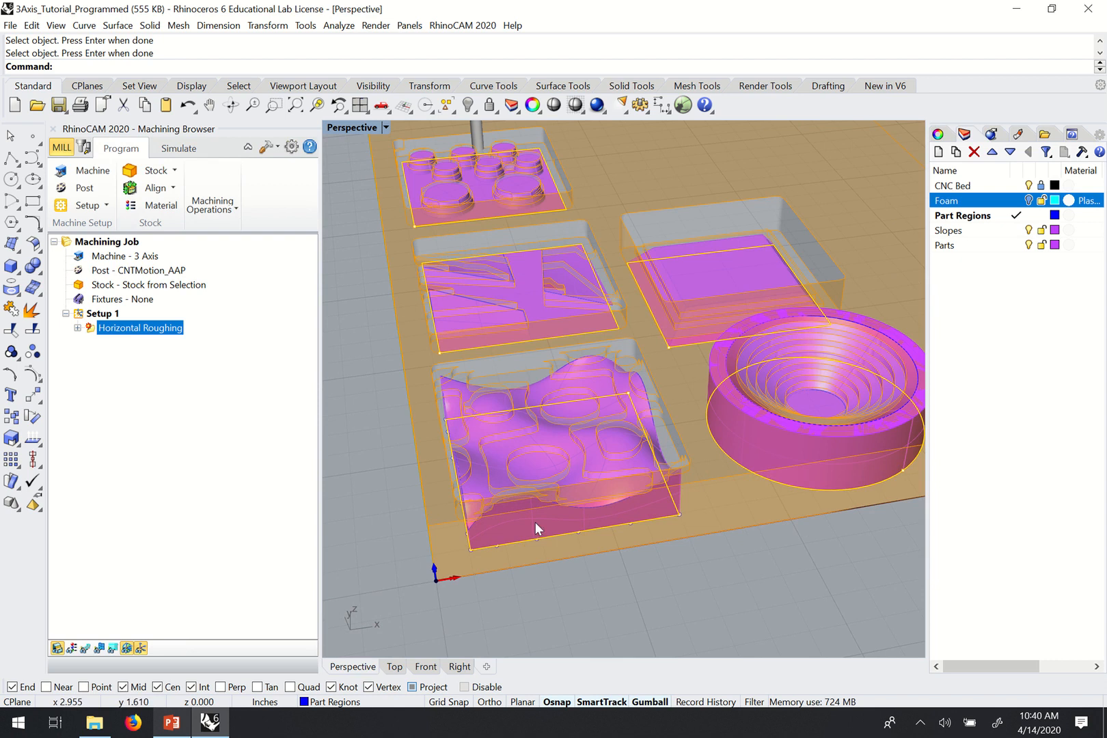
click(602, 584)
mouse_move(619, 336)
right_down()
mouse_move(637, 346)
mouse_move(623, 341)
right_up()
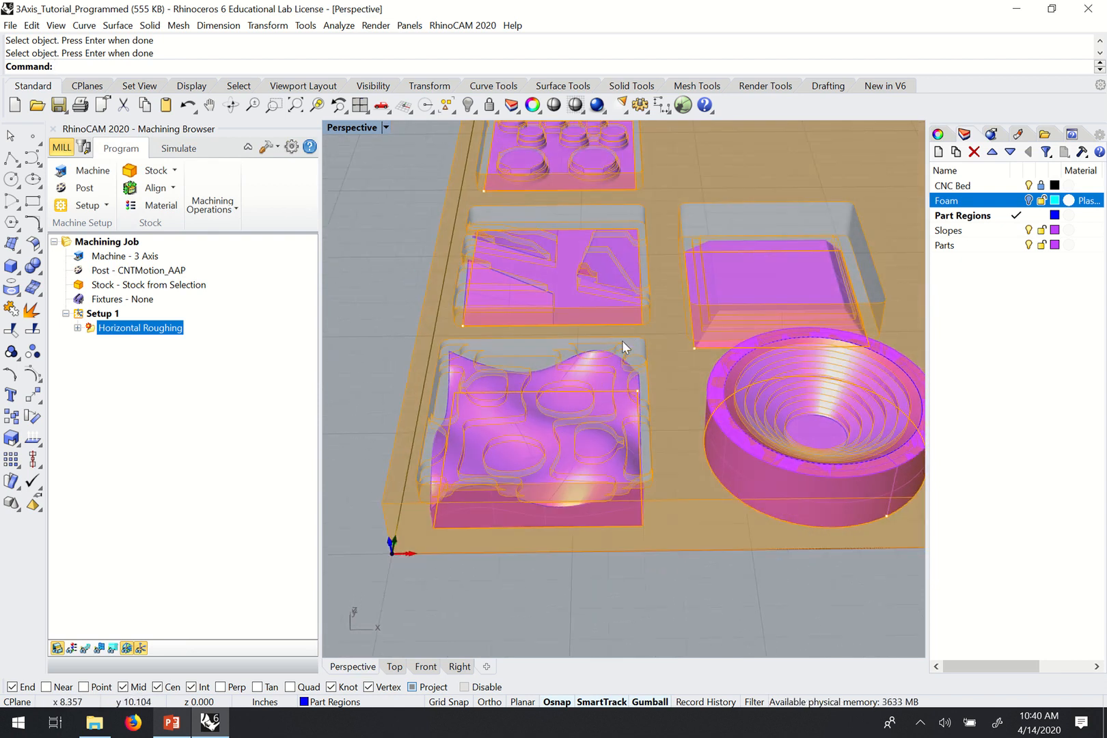
click(630, 527)
click(589, 557)
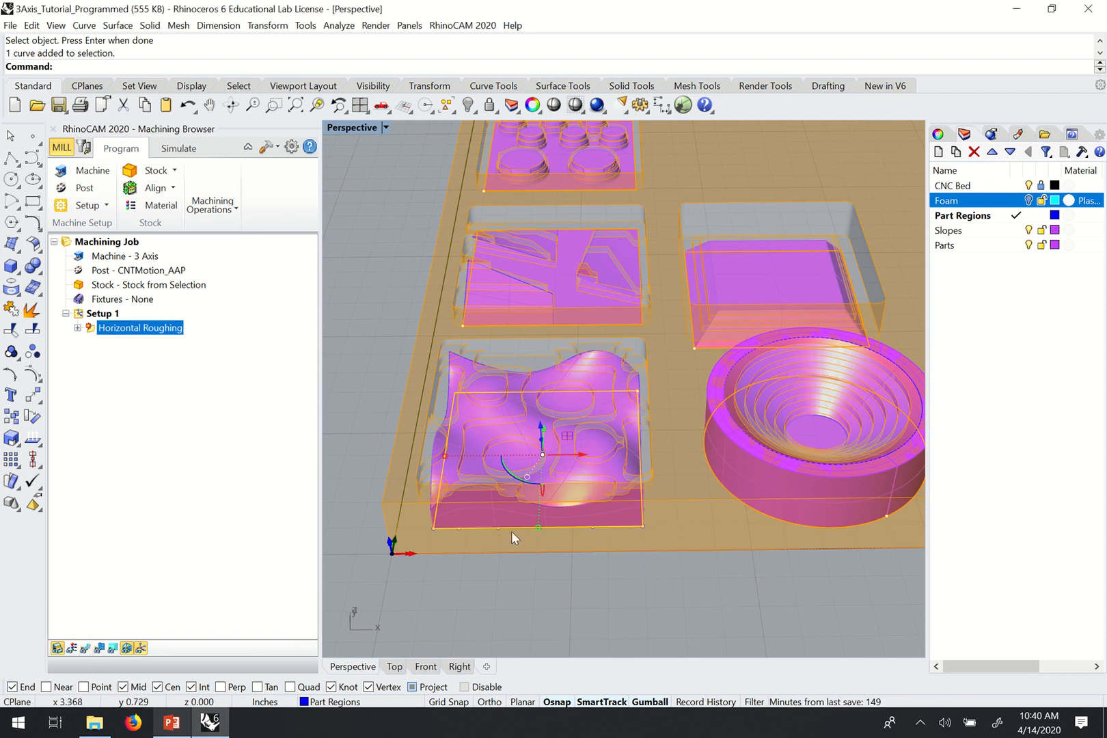
right_drag(511, 532, 520, 507)
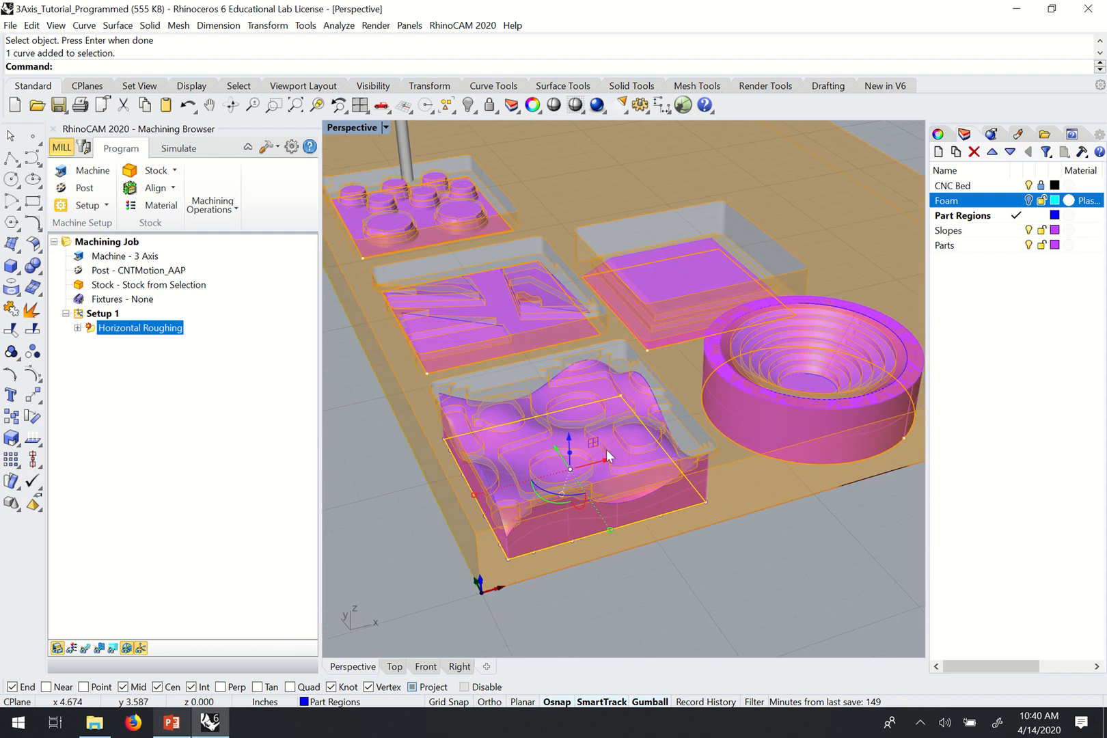
right_drag(608, 456, 642, 472)
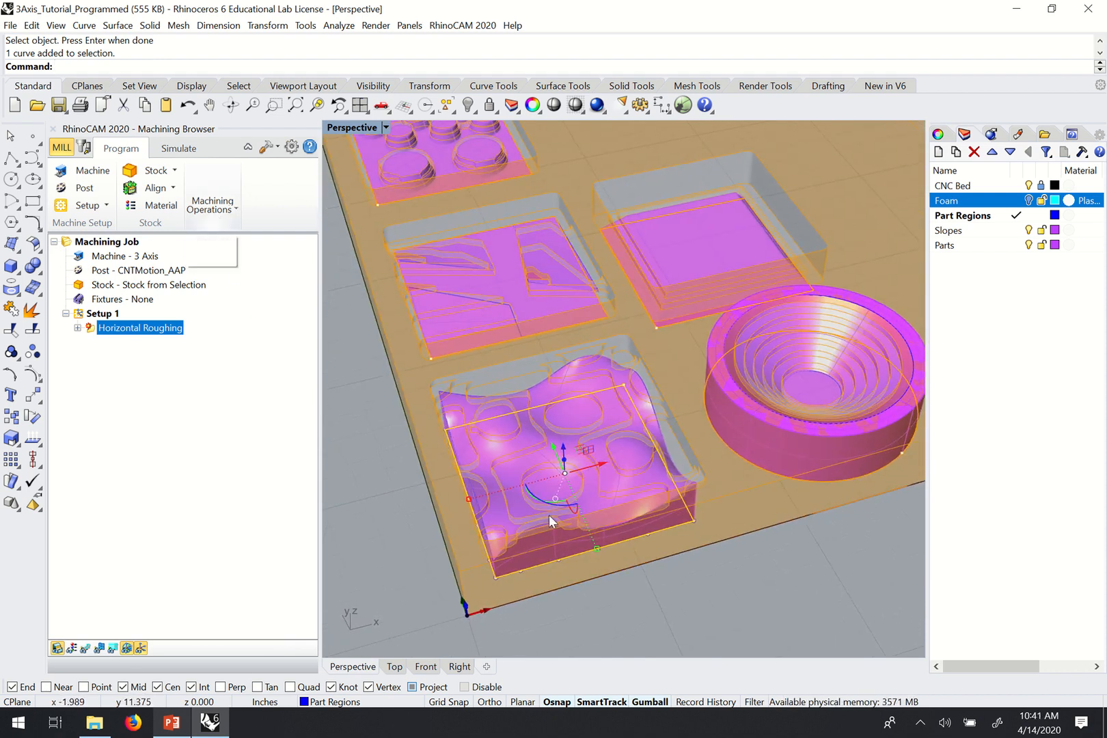
click(653, 530)
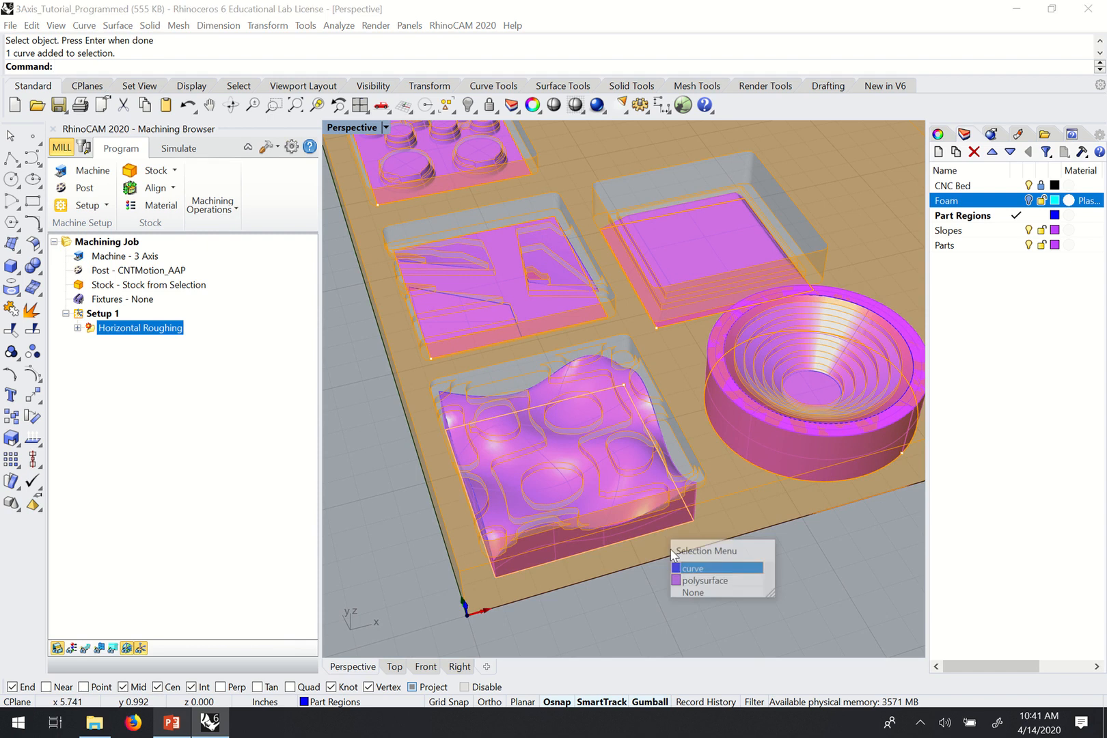
click(703, 569)
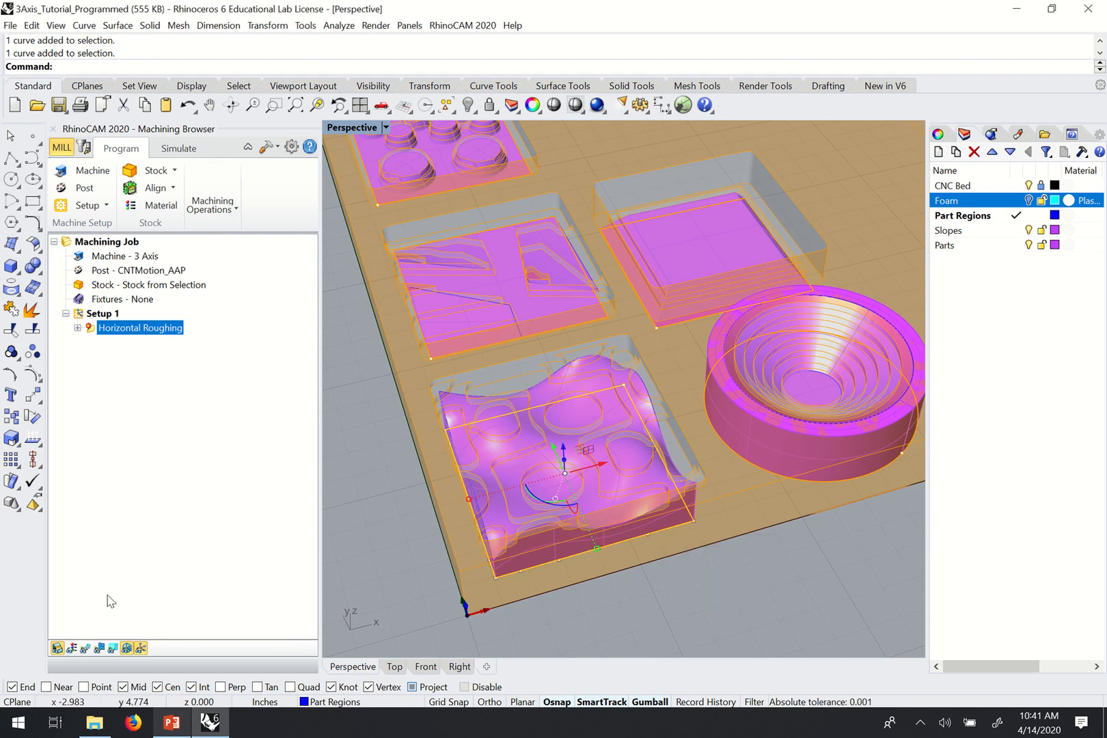
Hide the stock and start a 3-axis Parallel Finishing operation for the selected region.
click(57, 648)
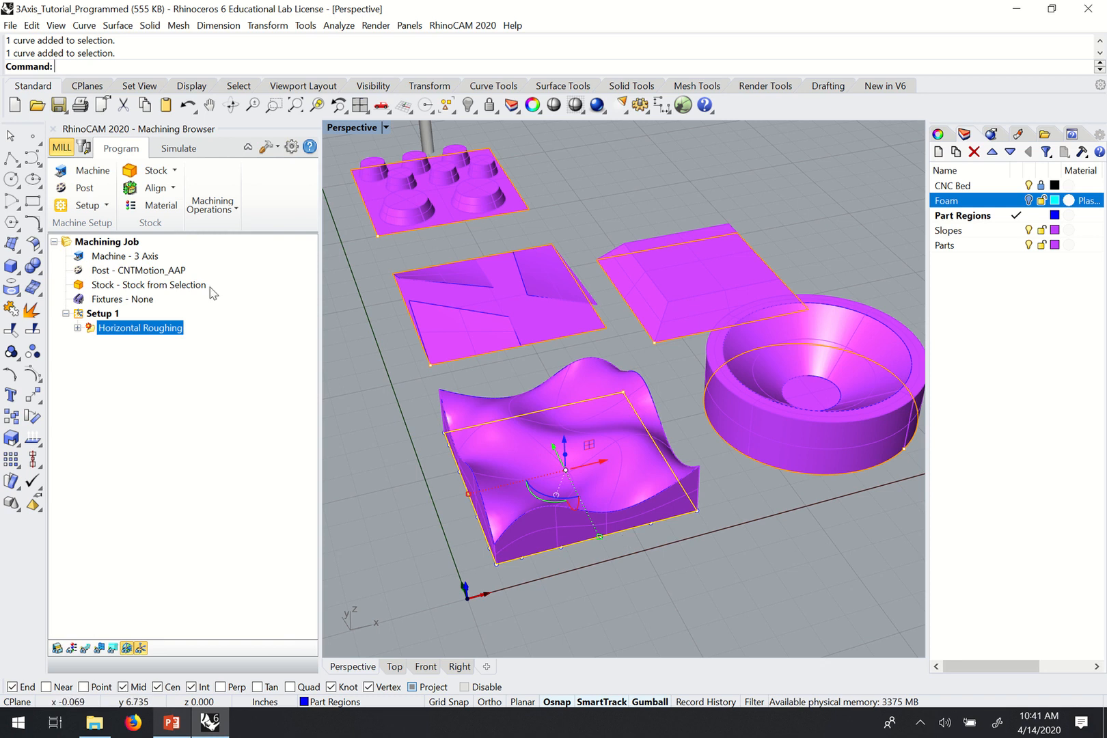
click(213, 214)
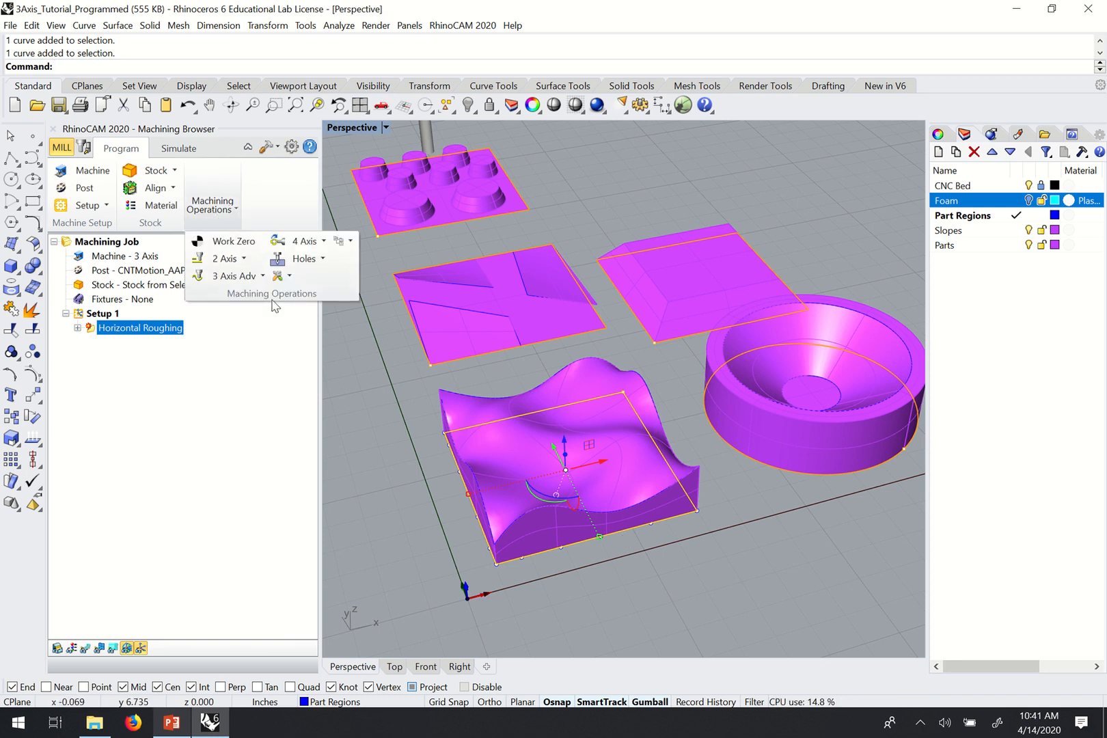
click(248, 281)
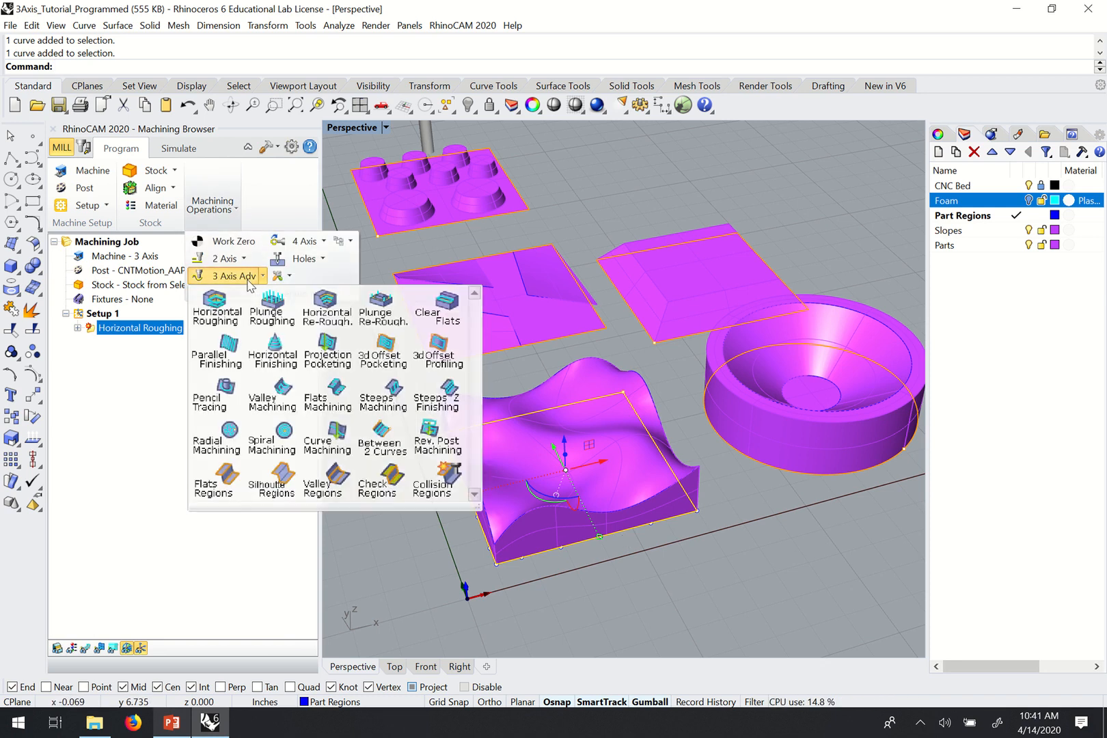
click(211, 359)
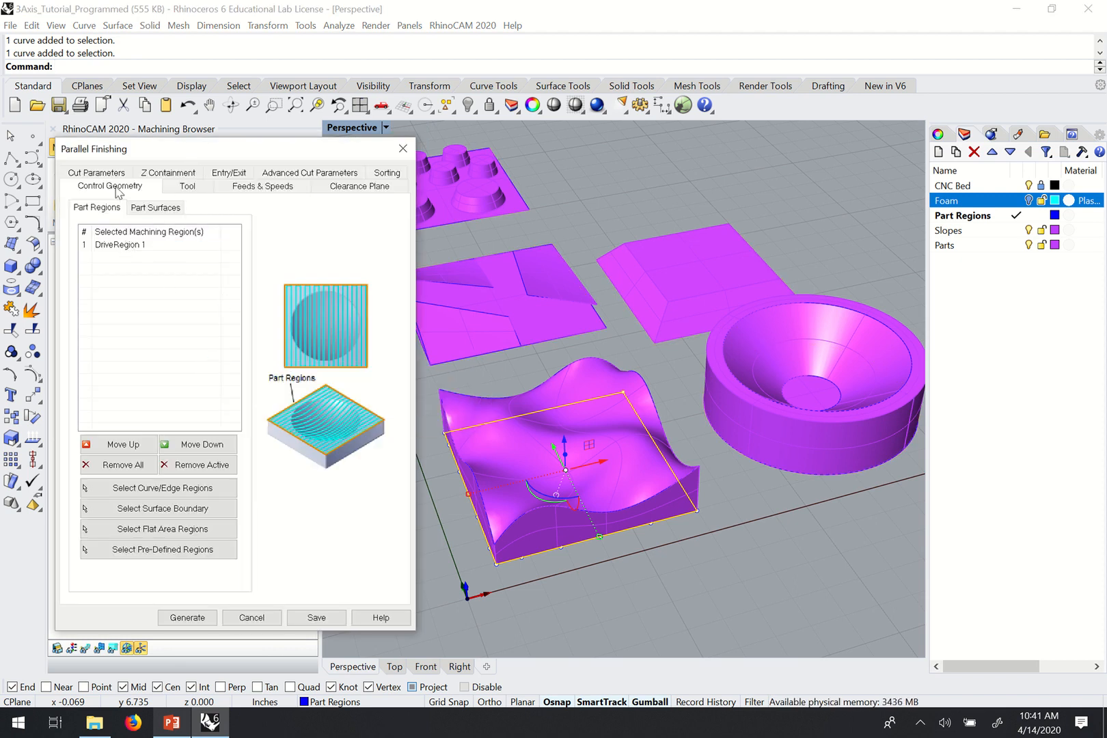
Inspect the wavy surface's curvature and choose the 1/2" Ball Upcut for Foam 4.5" (USA) tool for the finishing operation.
click(190, 192)
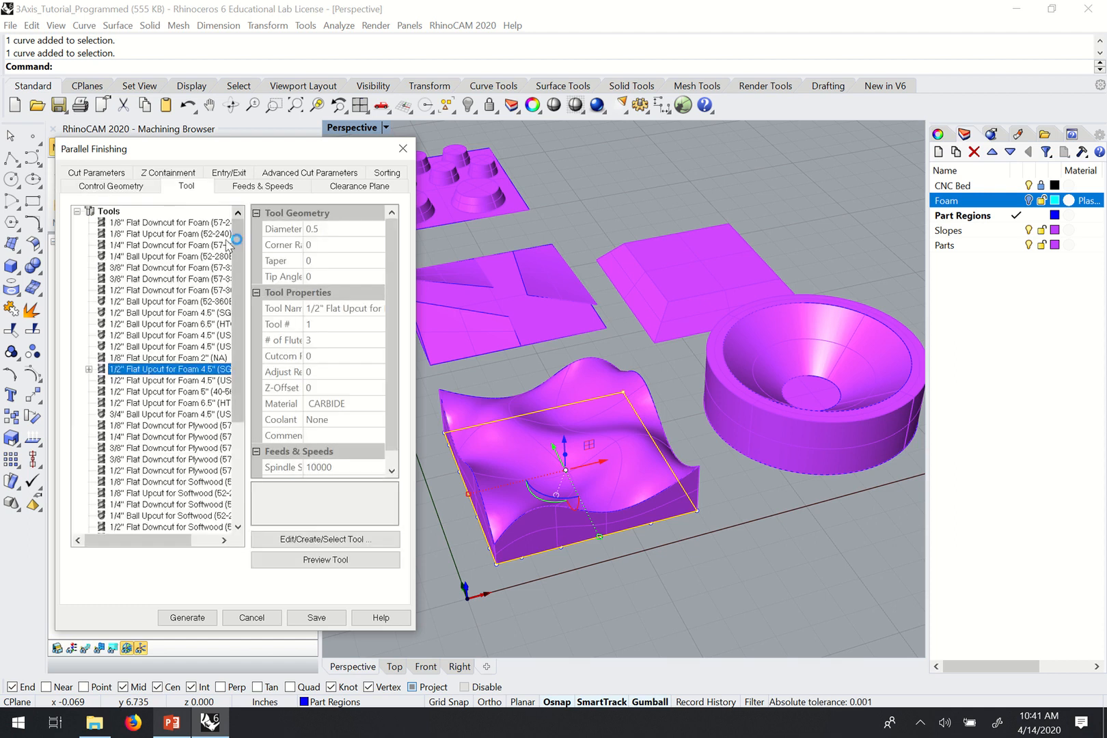
mouse_move(238, 217)
mouse_move(666, 471)
right_down()
mouse_move(647, 484)
mouse_move(664, 449)
right_up()
scroll(647, 447, up, 4)
scroll(664, 449, down, 3)
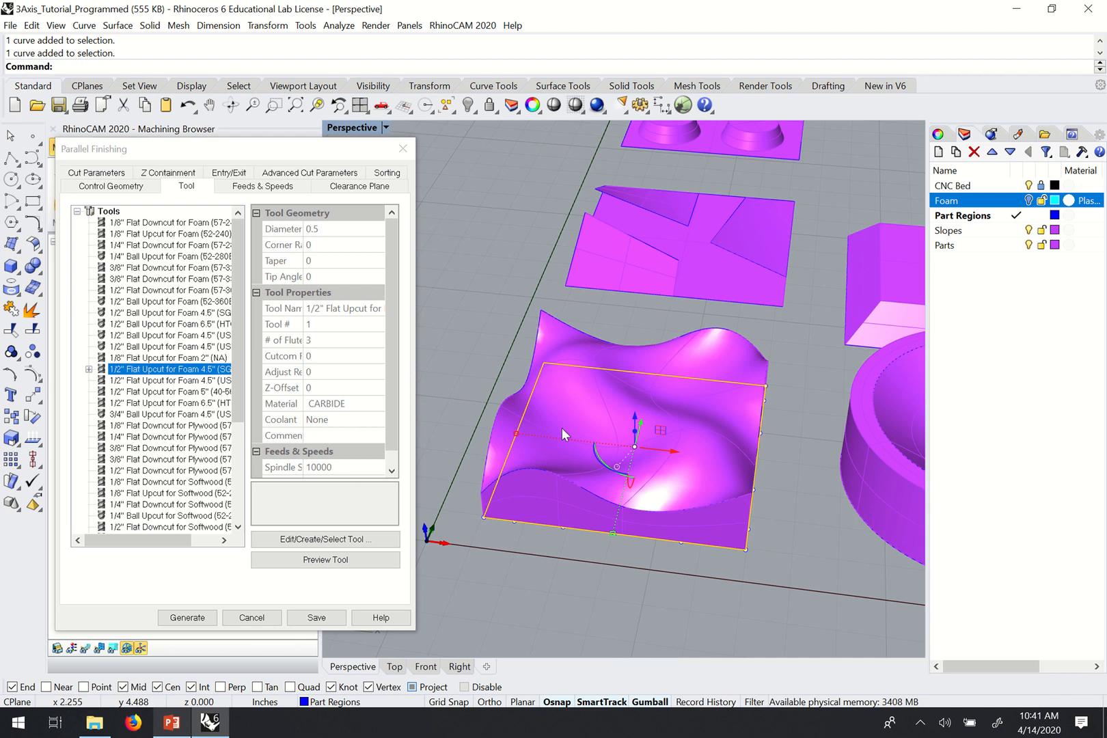
scroll(679, 467, up, 5)
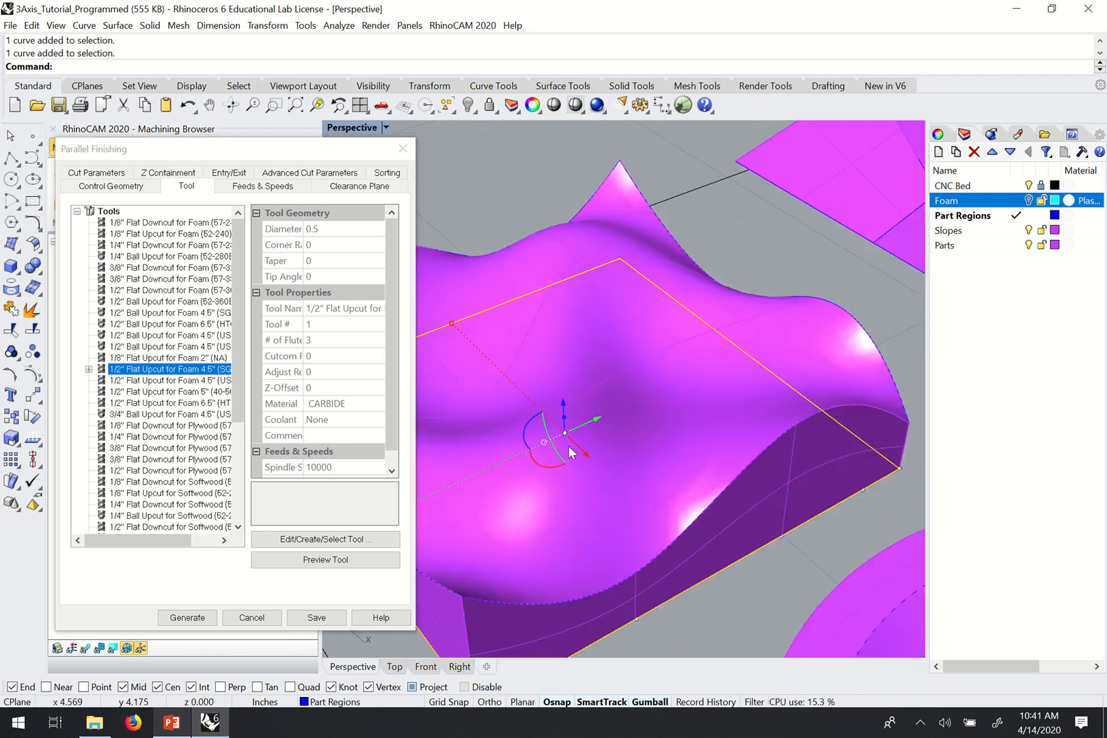
right_drag(670, 452, 680, 451)
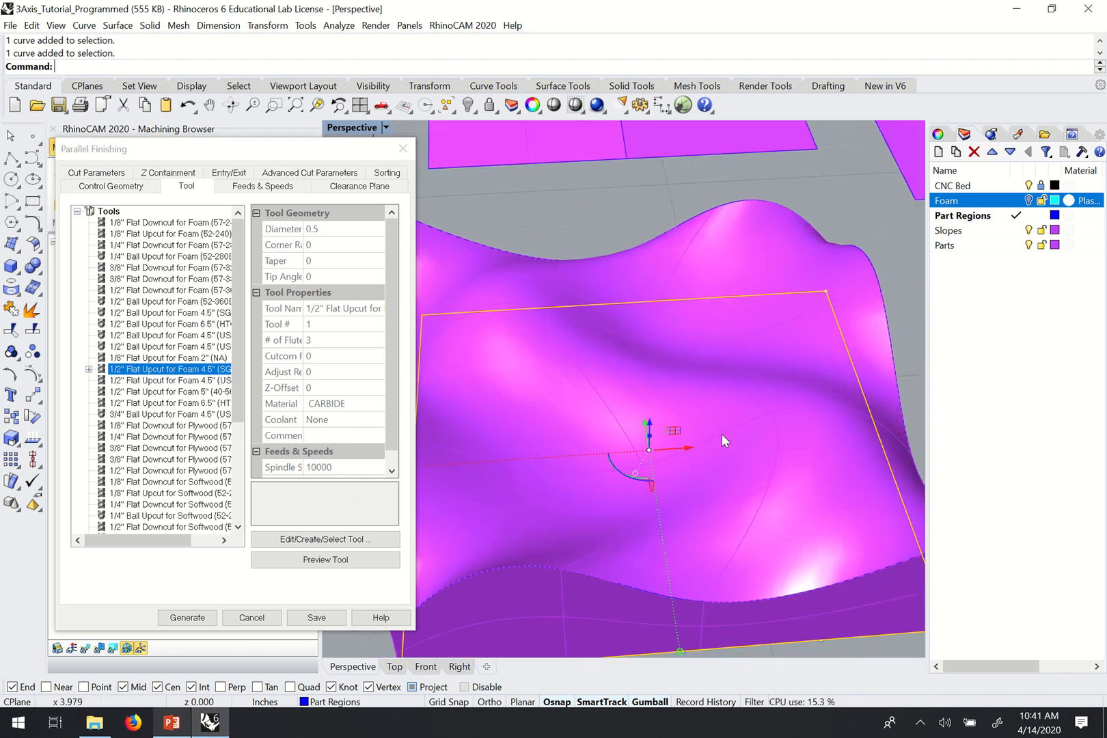
scroll(721, 433, down, 3)
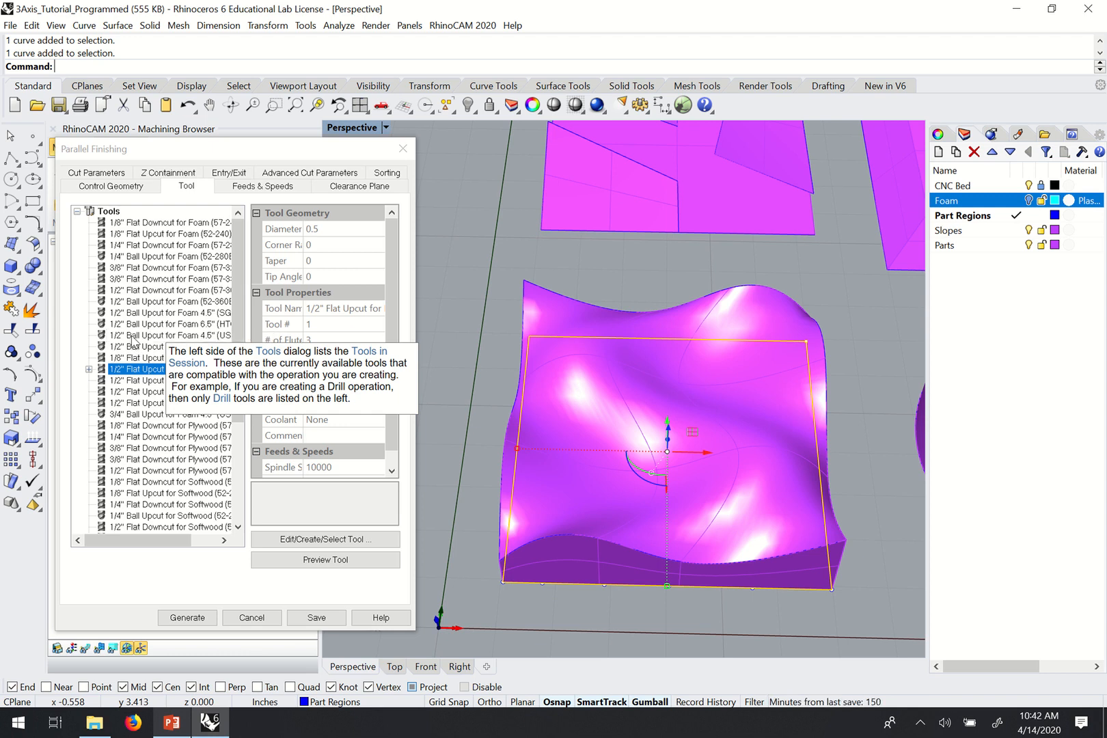
click(132, 336)
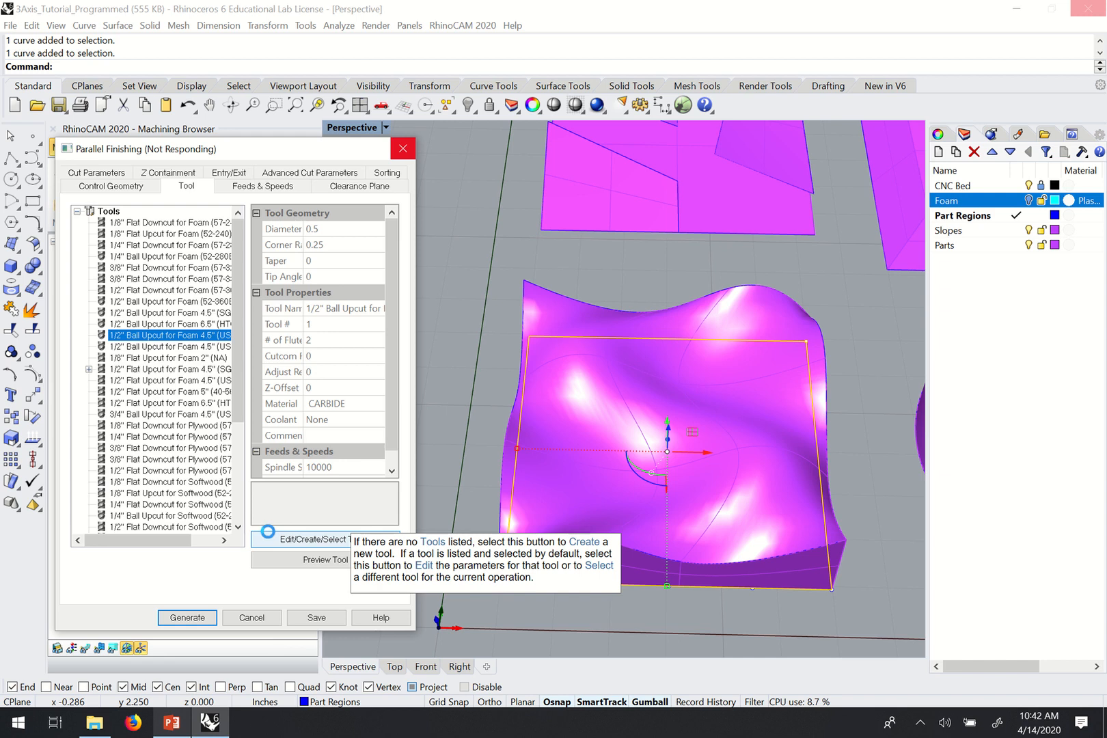
Set the ball end mill's tool number to 2 and save the edits to the existing tool.
click(307, 540)
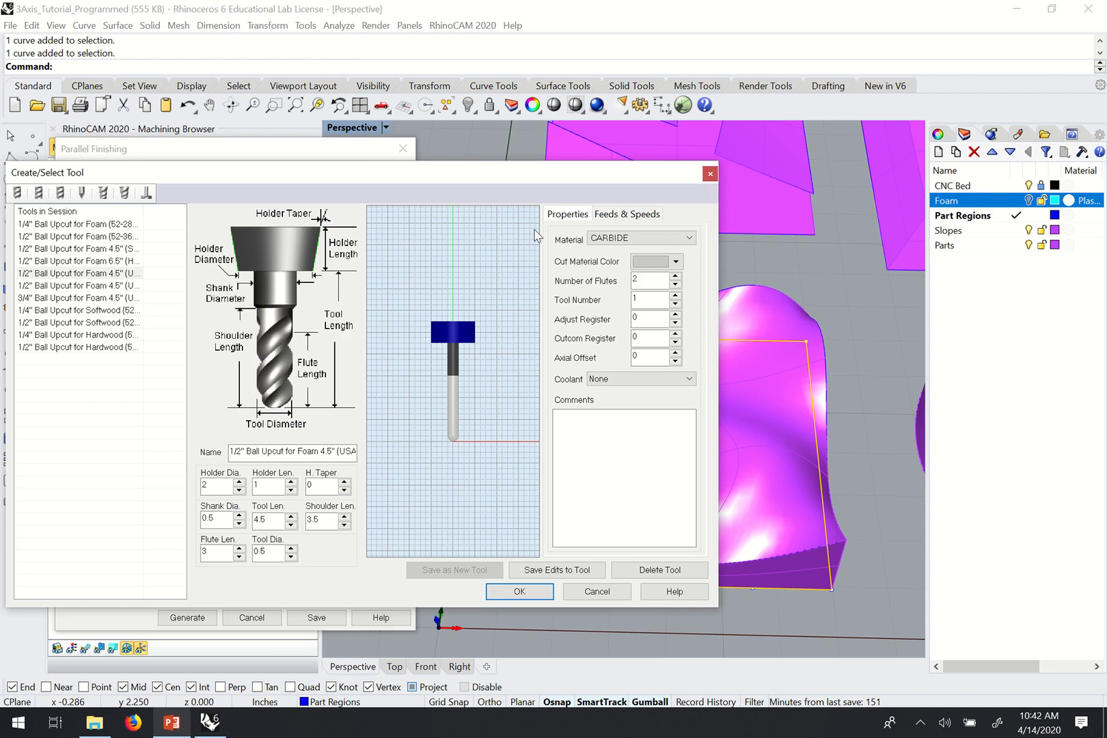
click(661, 299)
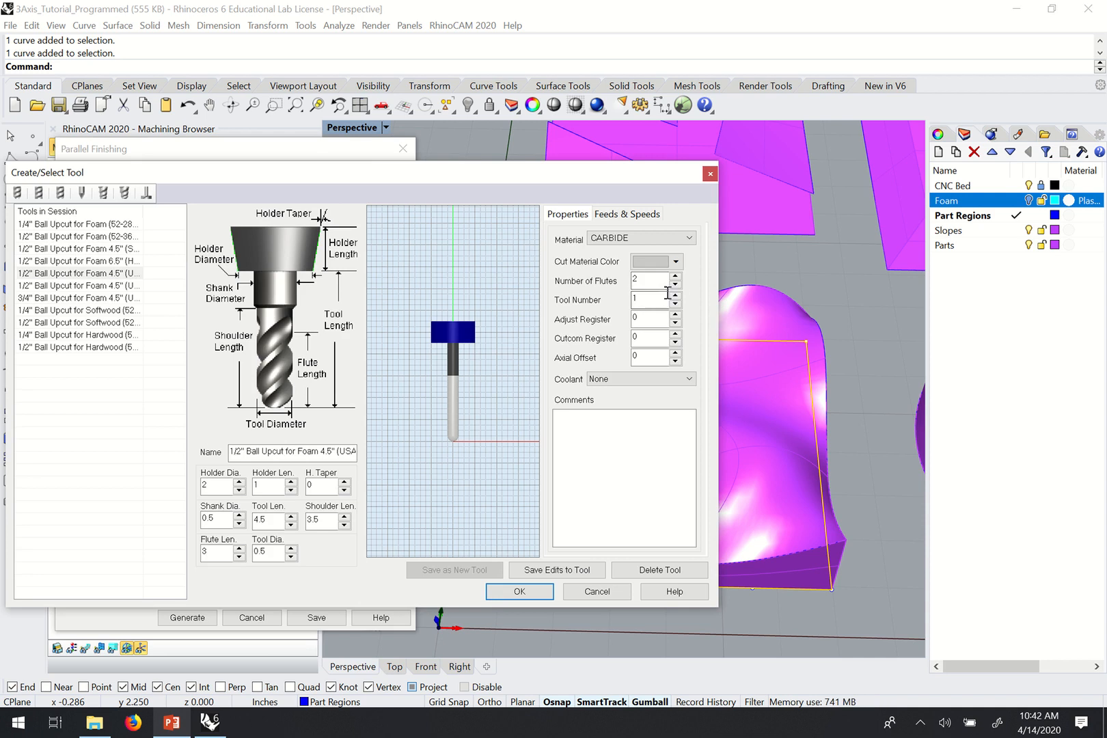
double_click(632, 303)
text(2)
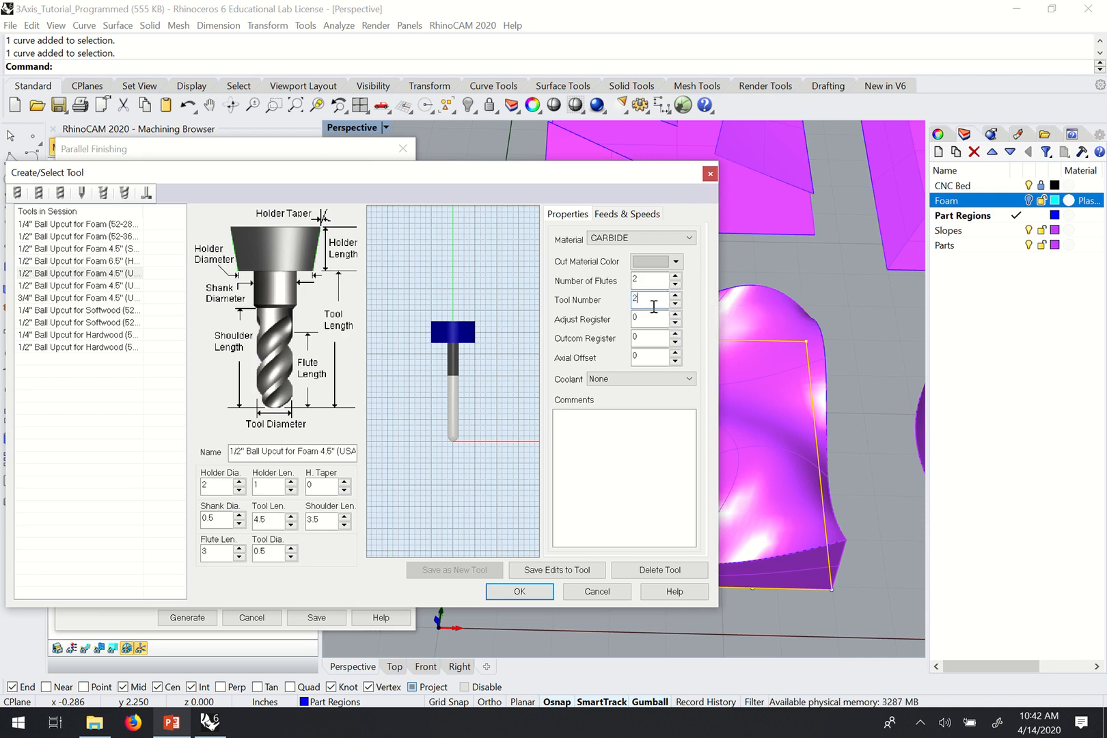
click(562, 571)
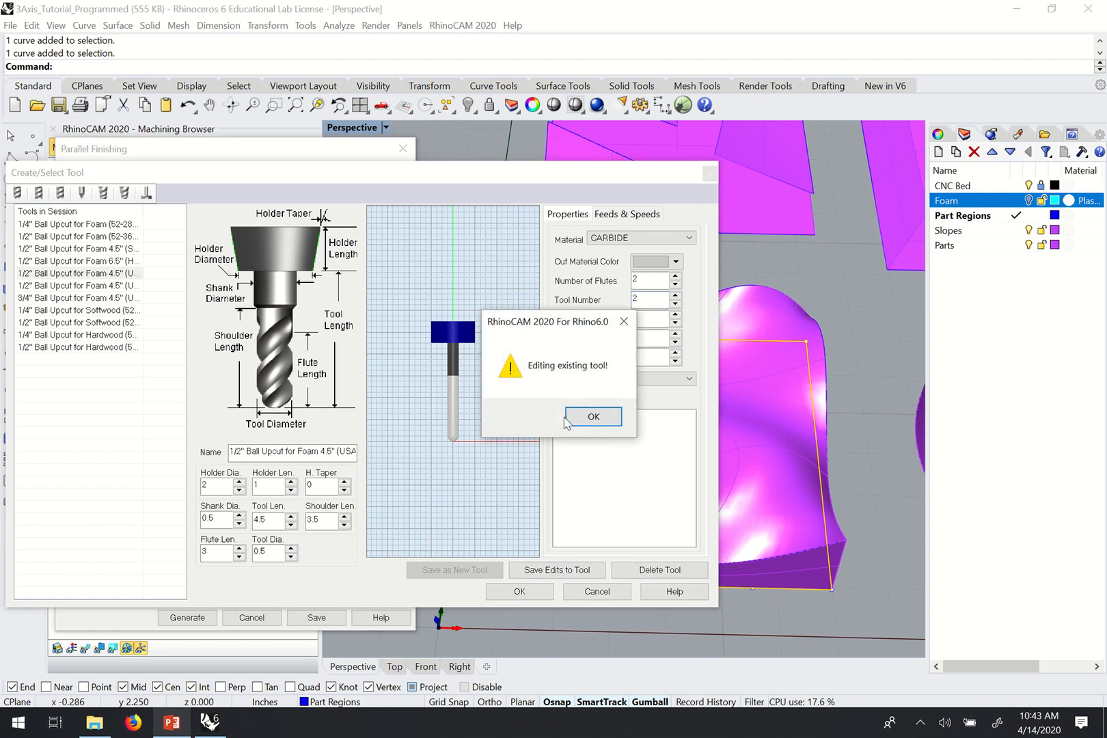
click(591, 416)
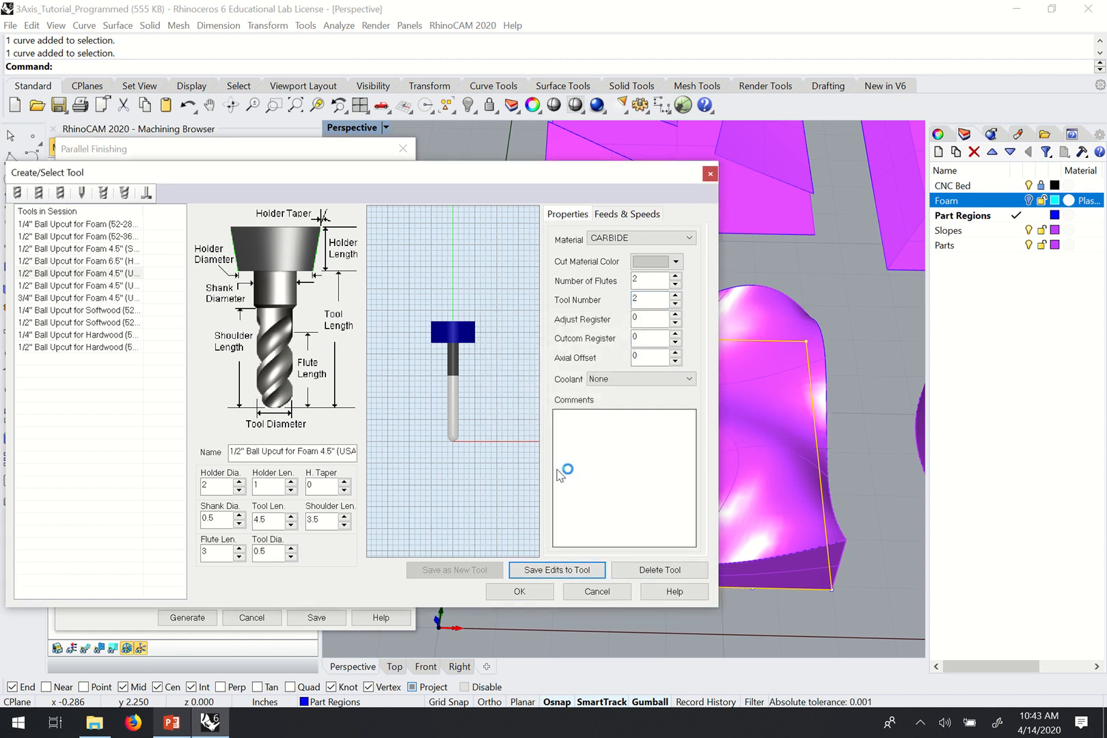
click(520, 589)
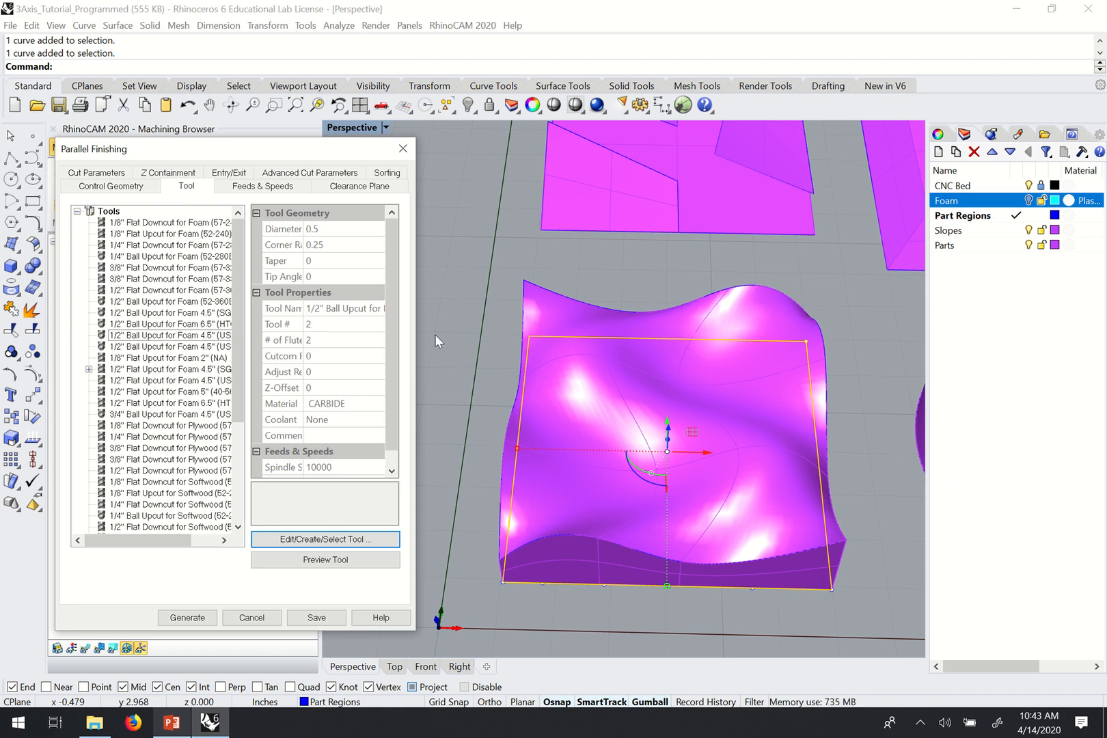
Load the feeds and speeds from the tool and check the operation's clearance plane settings.
click(259, 187)
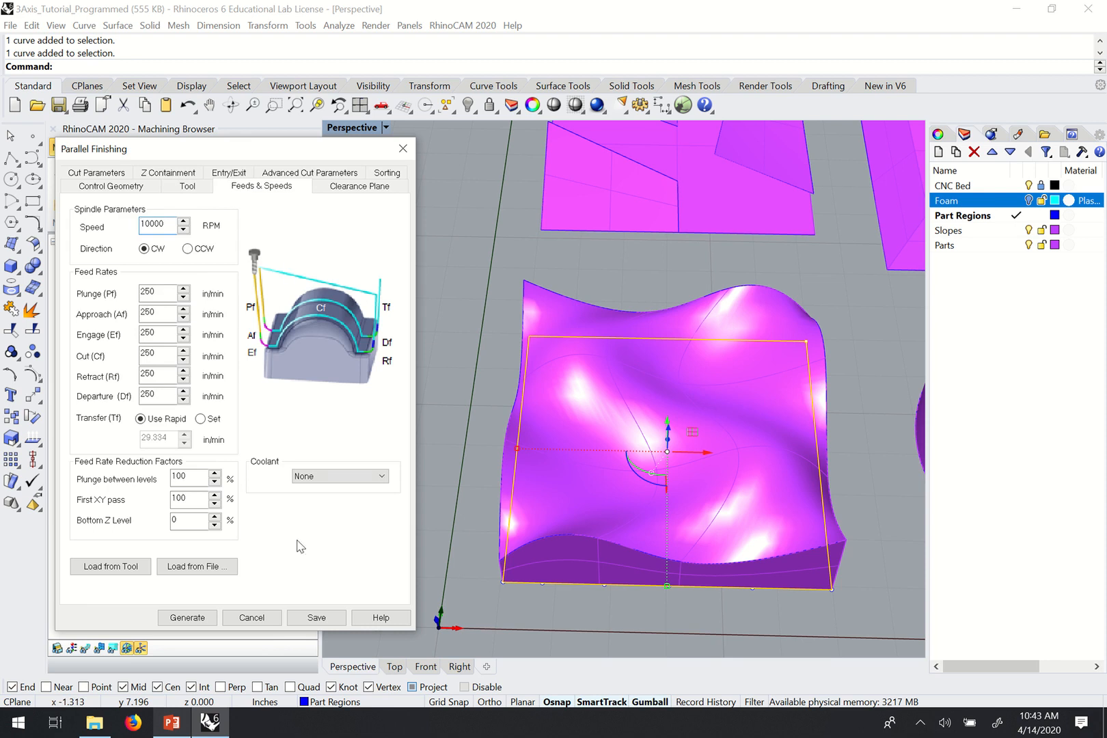
click(137, 567)
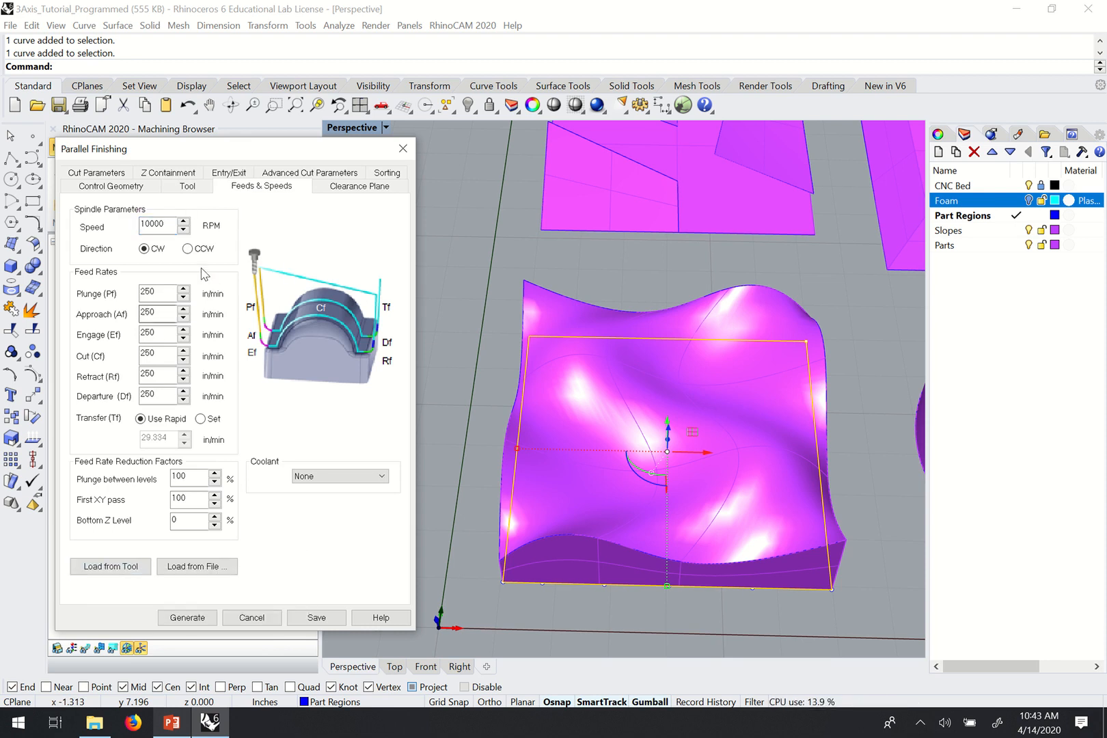
click(352, 196)
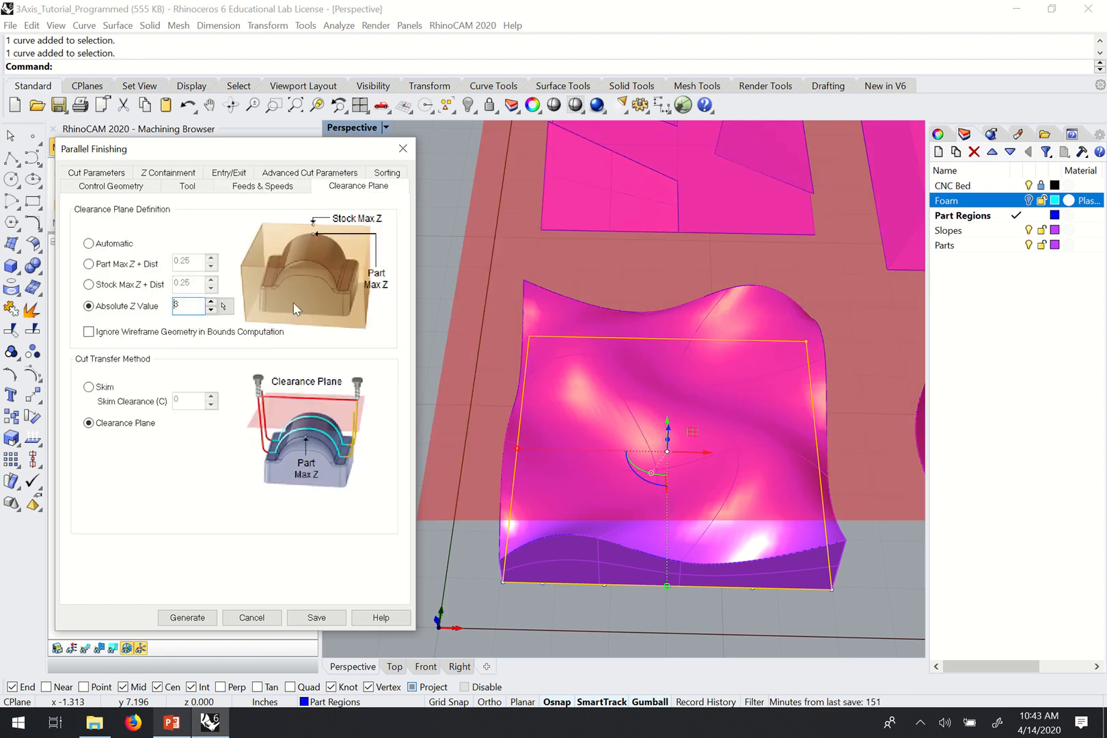
Define the finishing stepover by distance and set it to 0.06 inches.
click(96, 173)
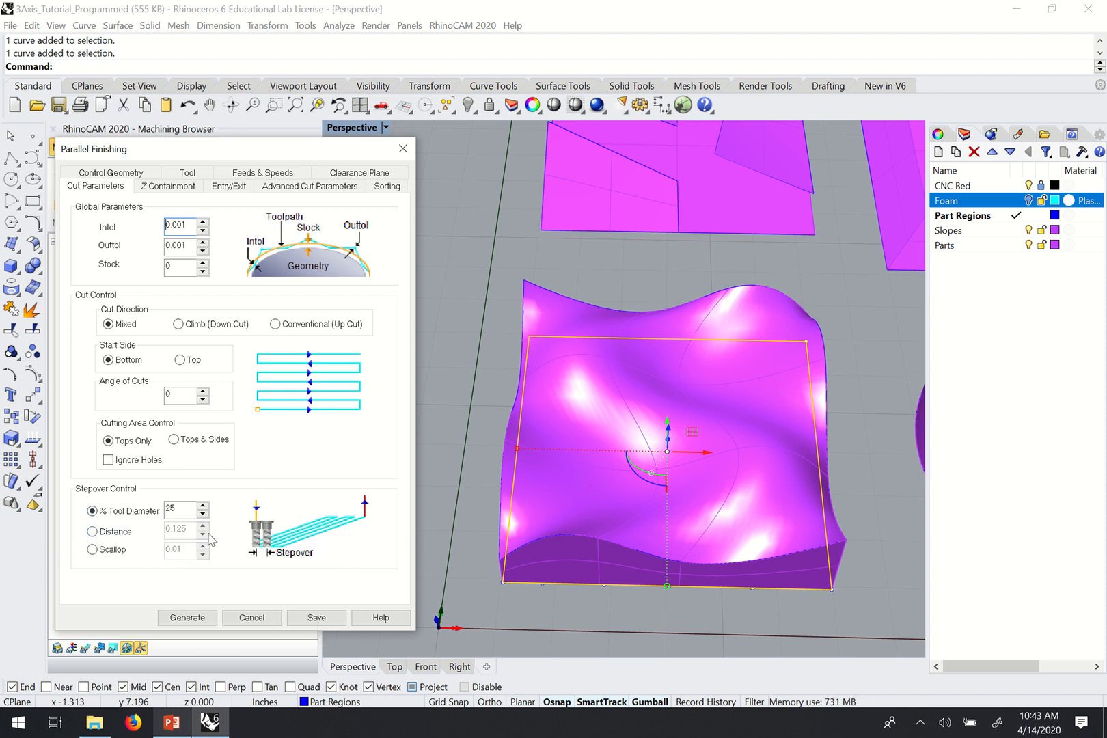
click(120, 536)
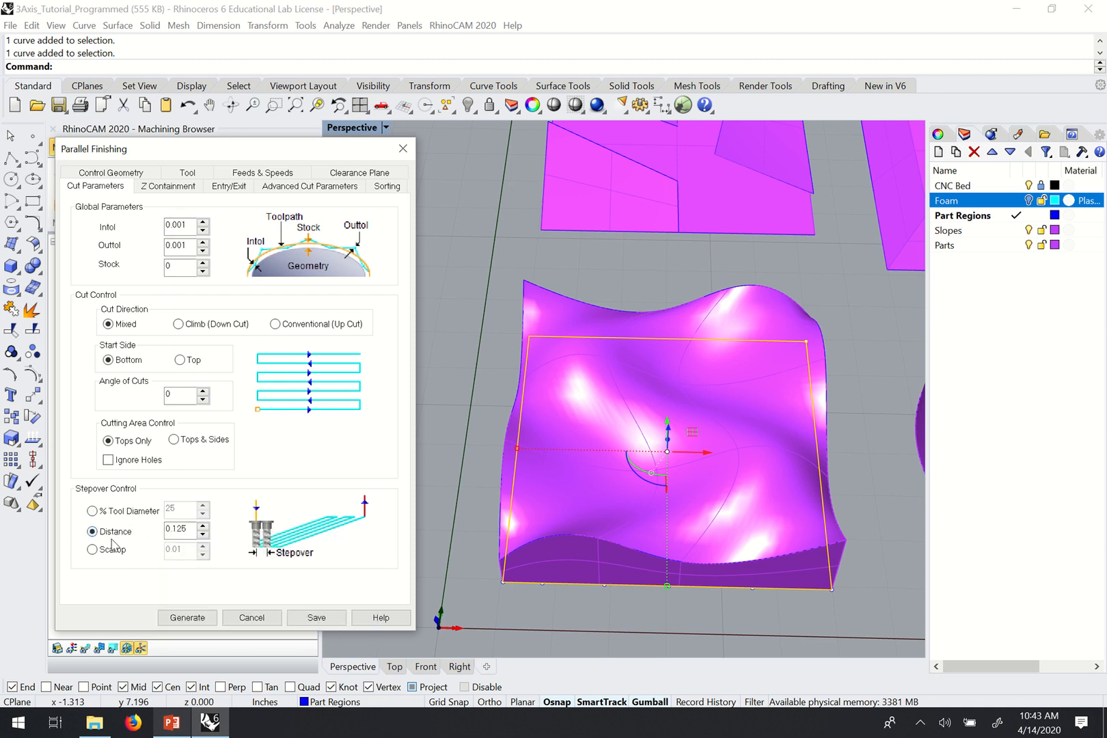
drag(198, 531, 162, 531)
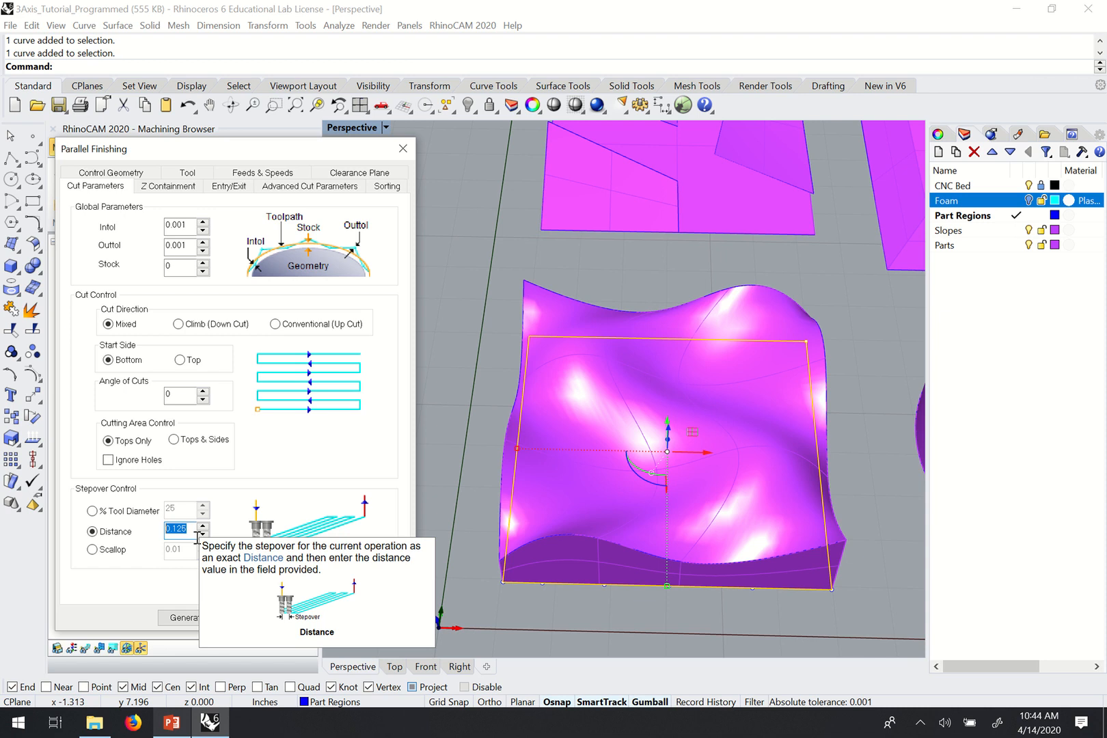
key(BackSpace)
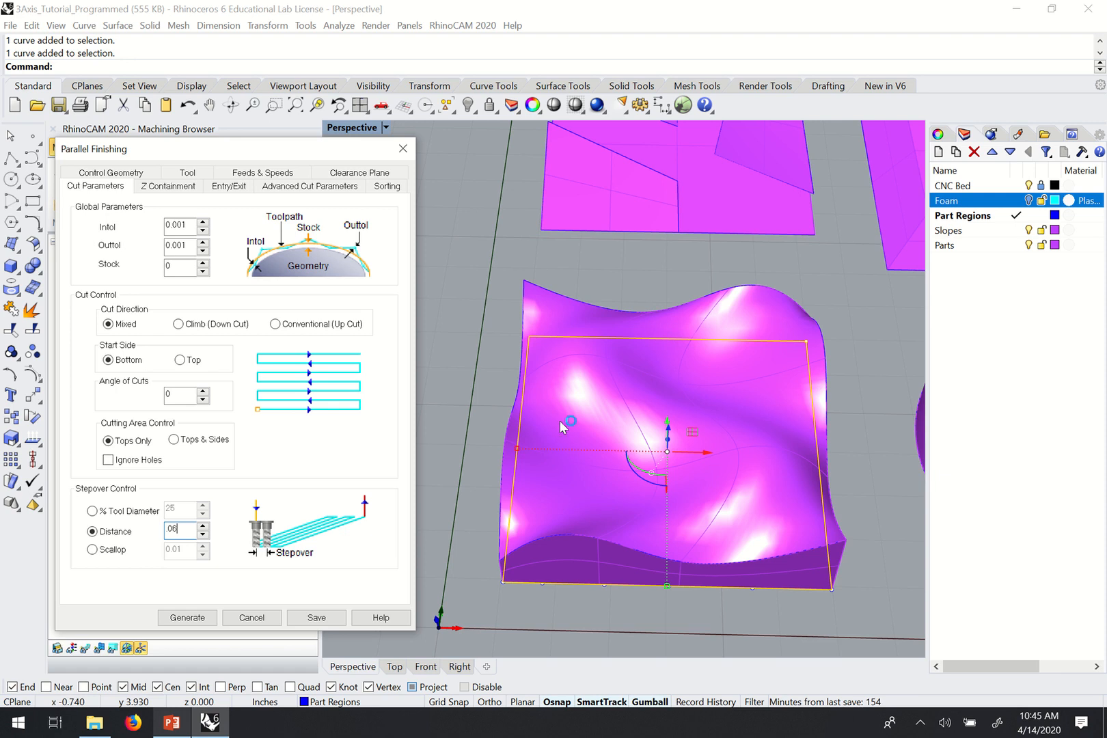
Review the angle of cuts, Z containment and entry/exit settings, and return to the cut parameters.
mouse_move(186, 397)
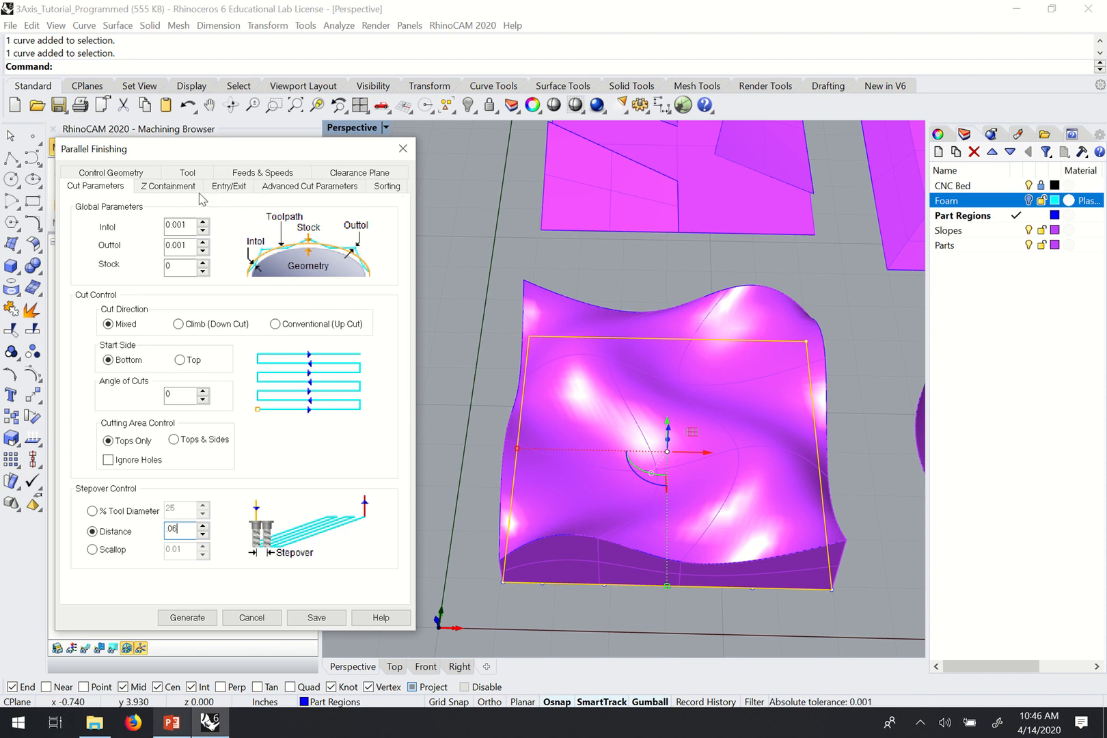
click(176, 191)
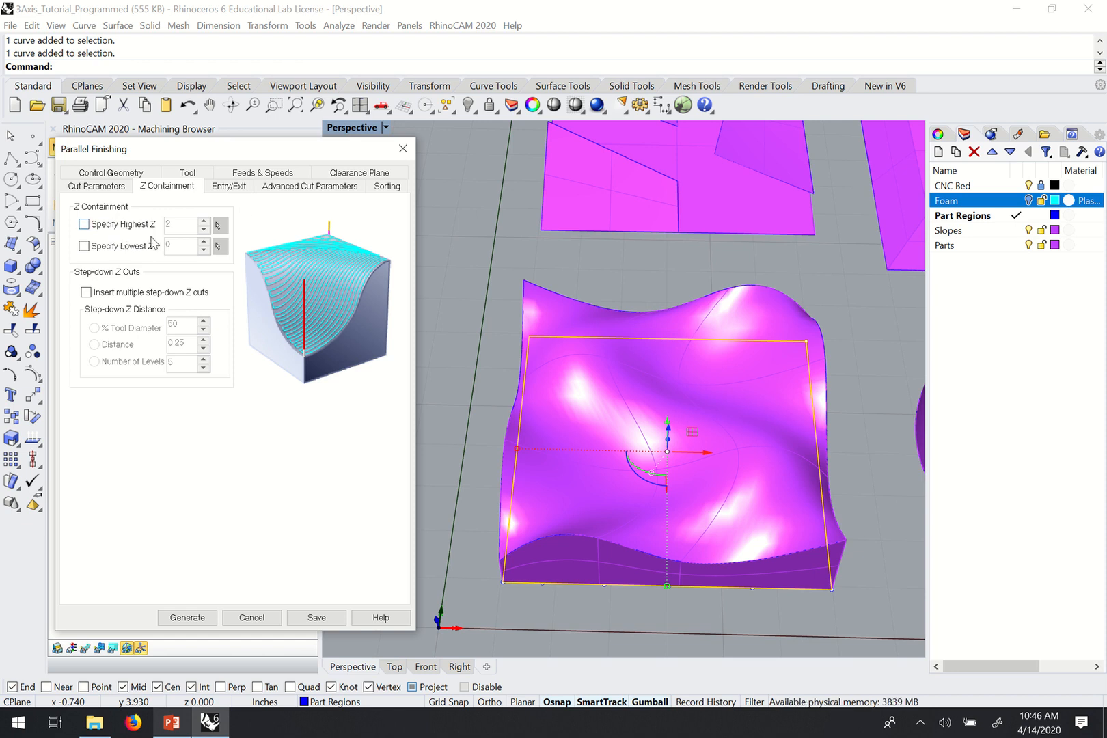
click(231, 188)
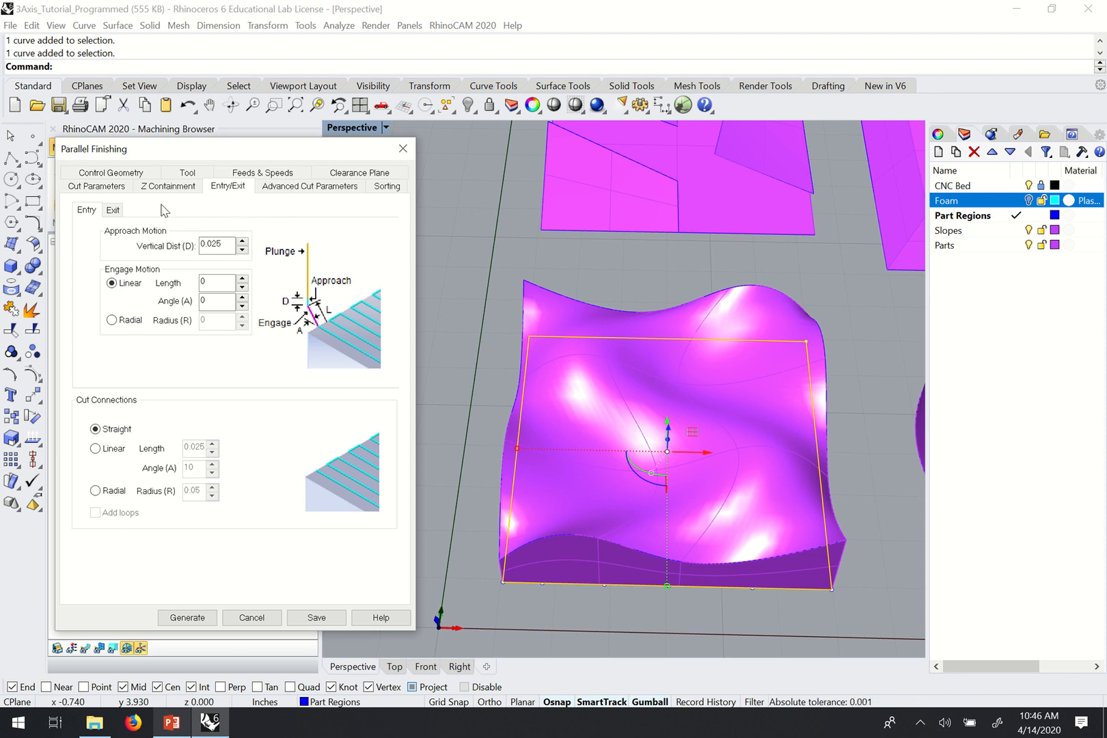
click(96, 186)
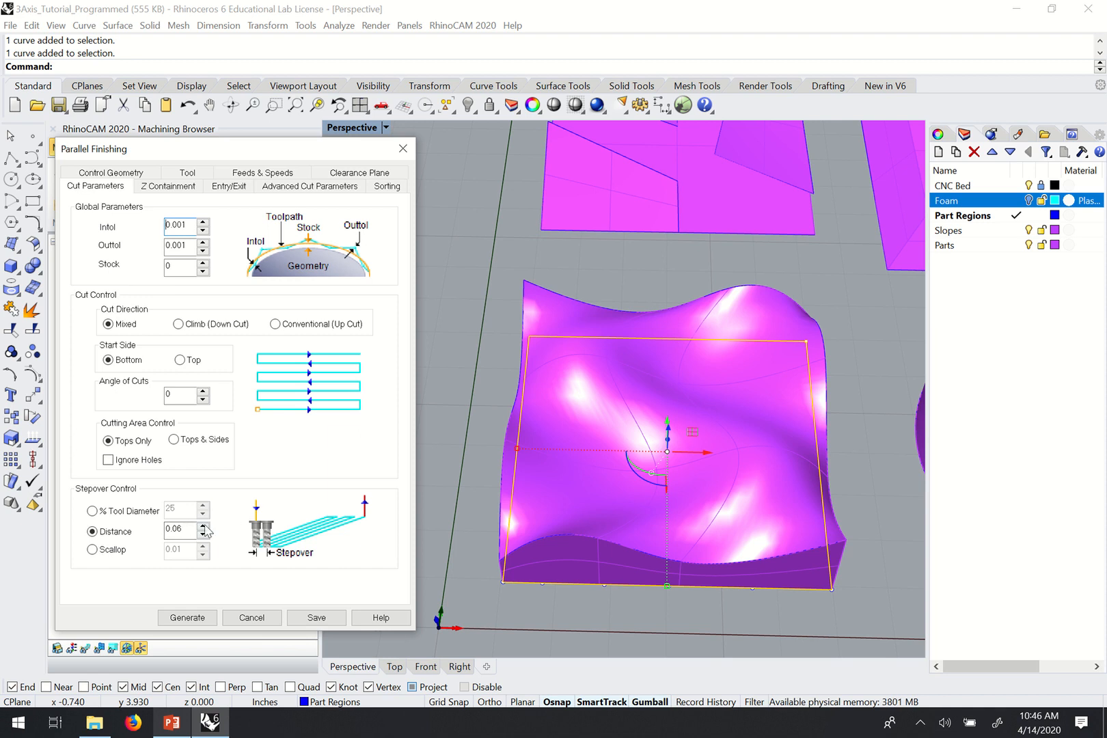
Review the entry/exit, advanced cut, sorting and Z containment settings, and return to the cut parameters.
click(235, 187)
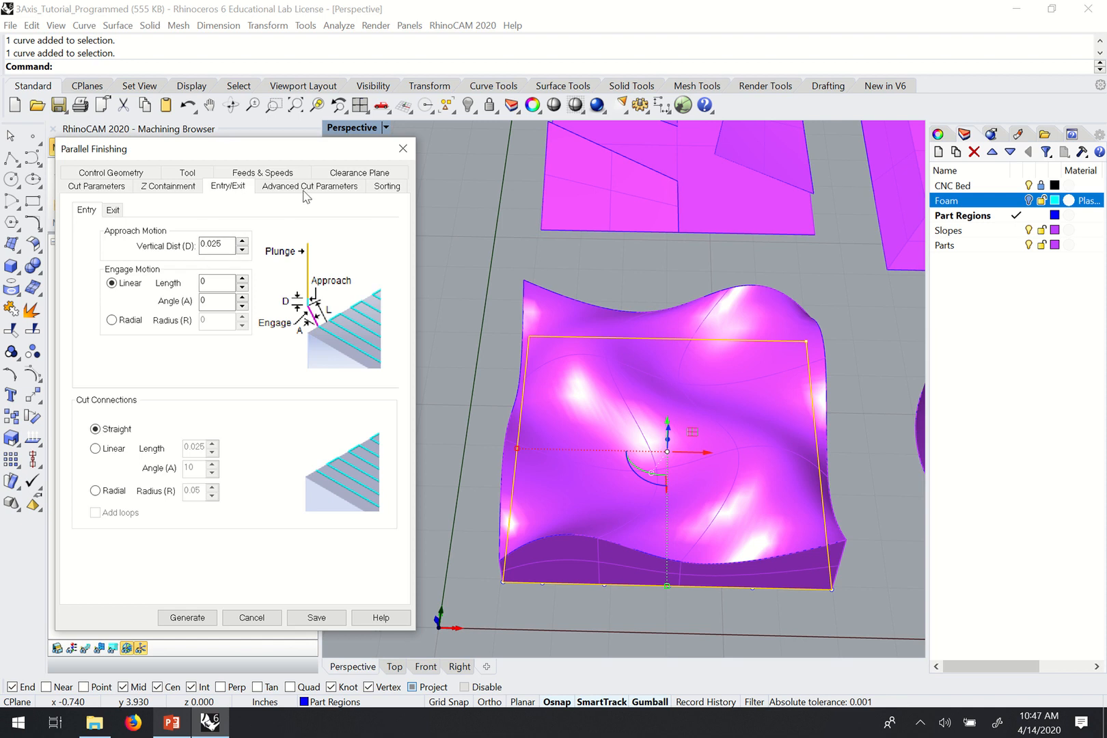
click(330, 194)
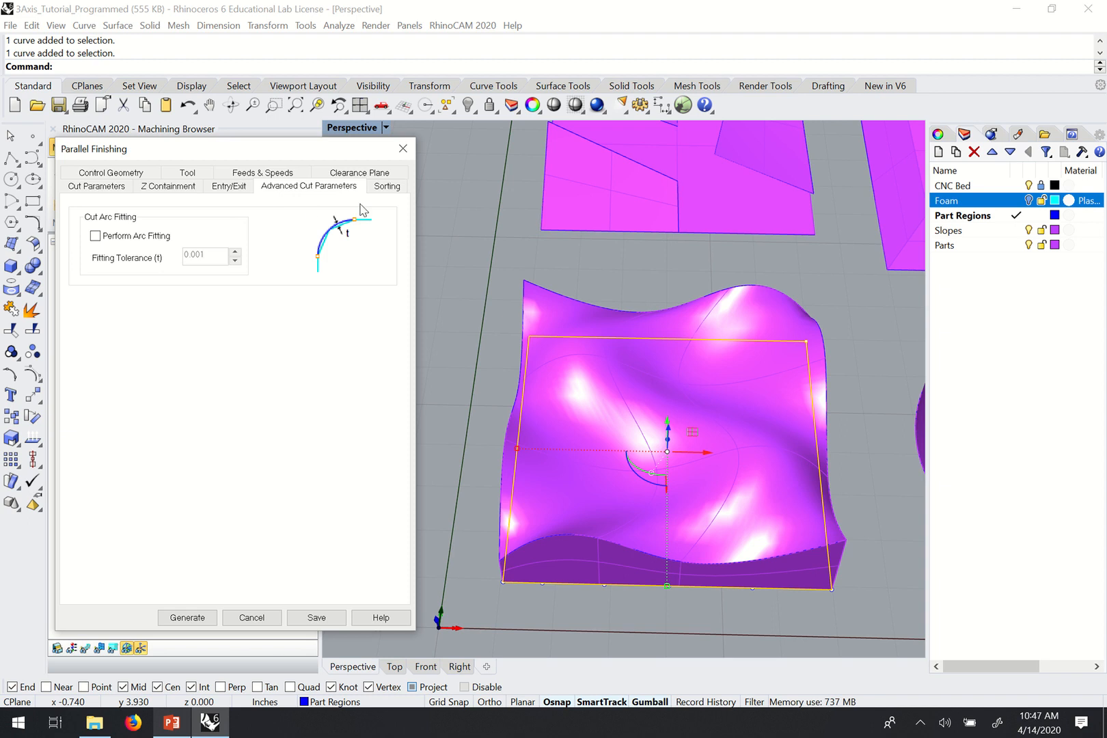
click(386, 186)
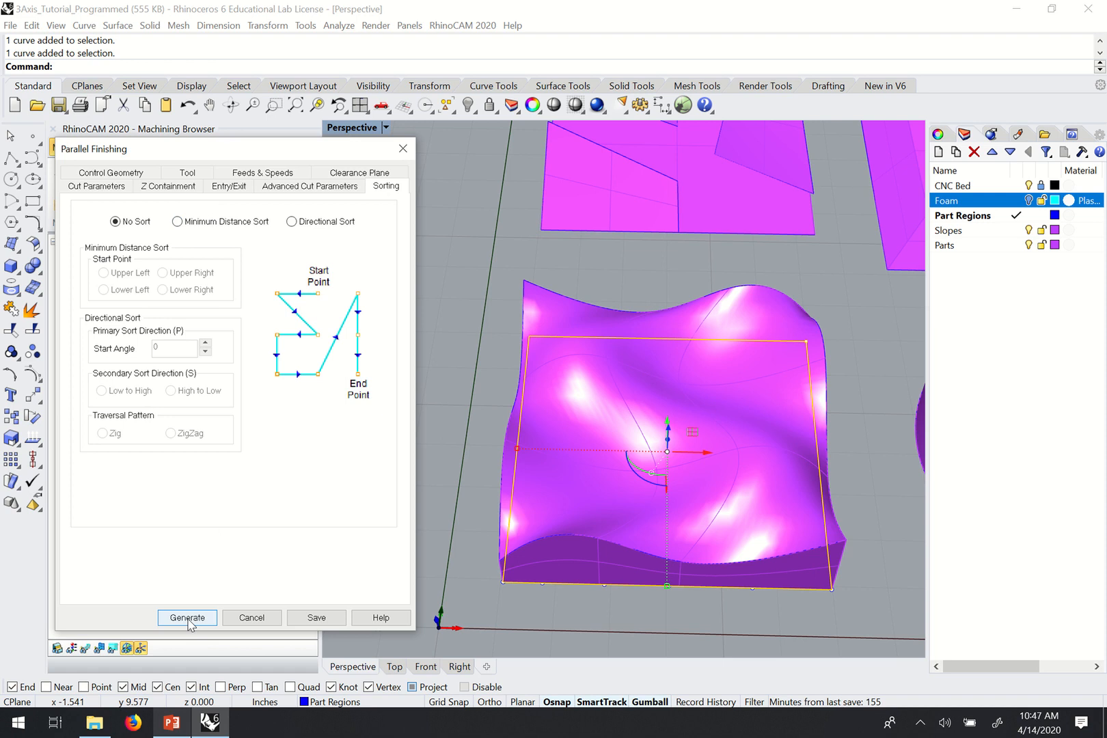
click(167, 187)
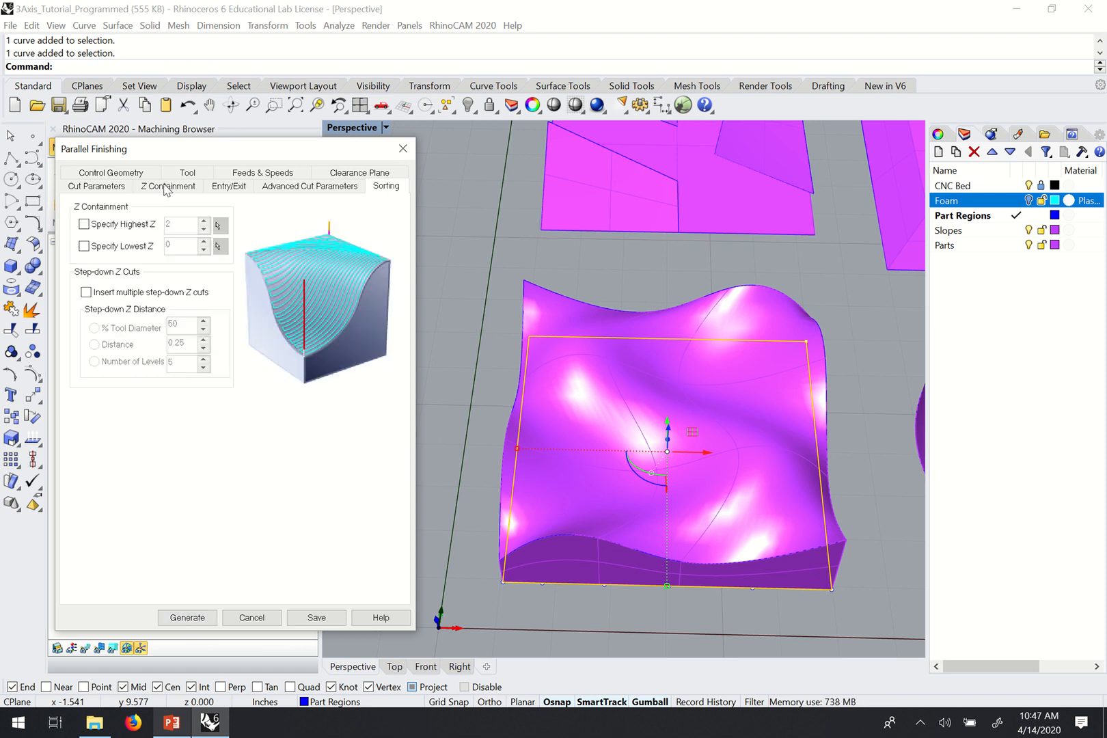
click(103, 191)
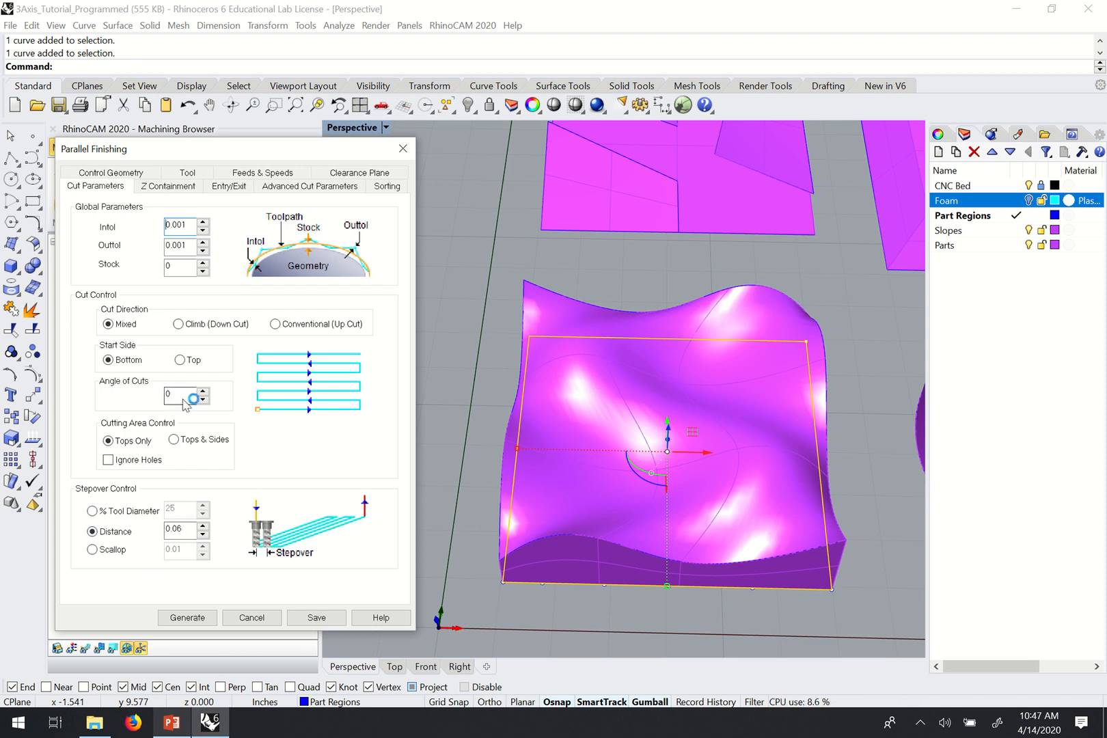
Generate the parallel finishing operation, display its toolpath on the wavy surface and inspect the spacing of the passes.
click(188, 620)
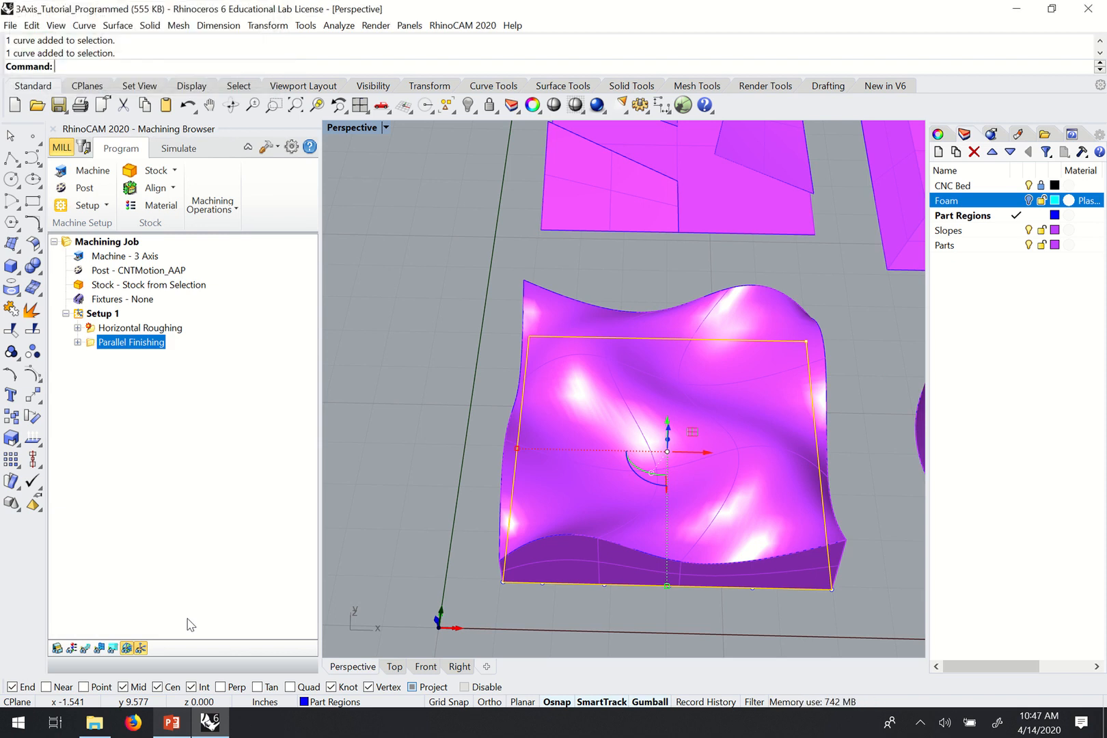
click(86, 649)
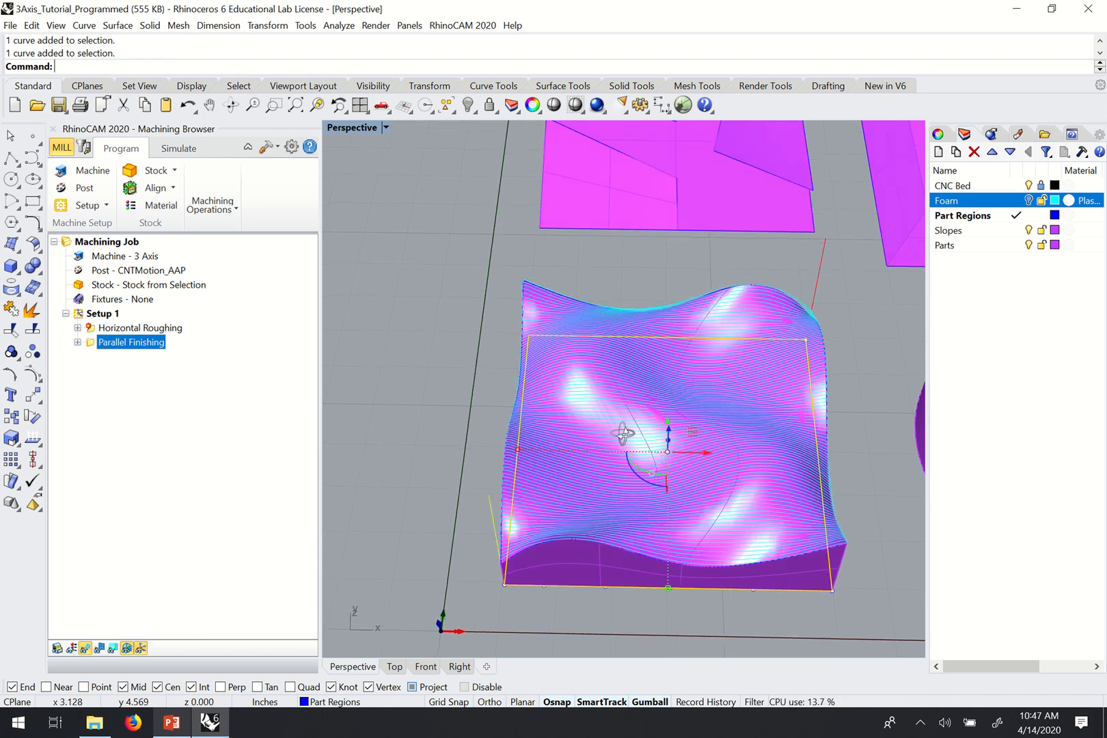
right_drag(637, 440, 709, 464)
scroll(708, 463, up, 3)
right_drag(511, 564, 508, 453)
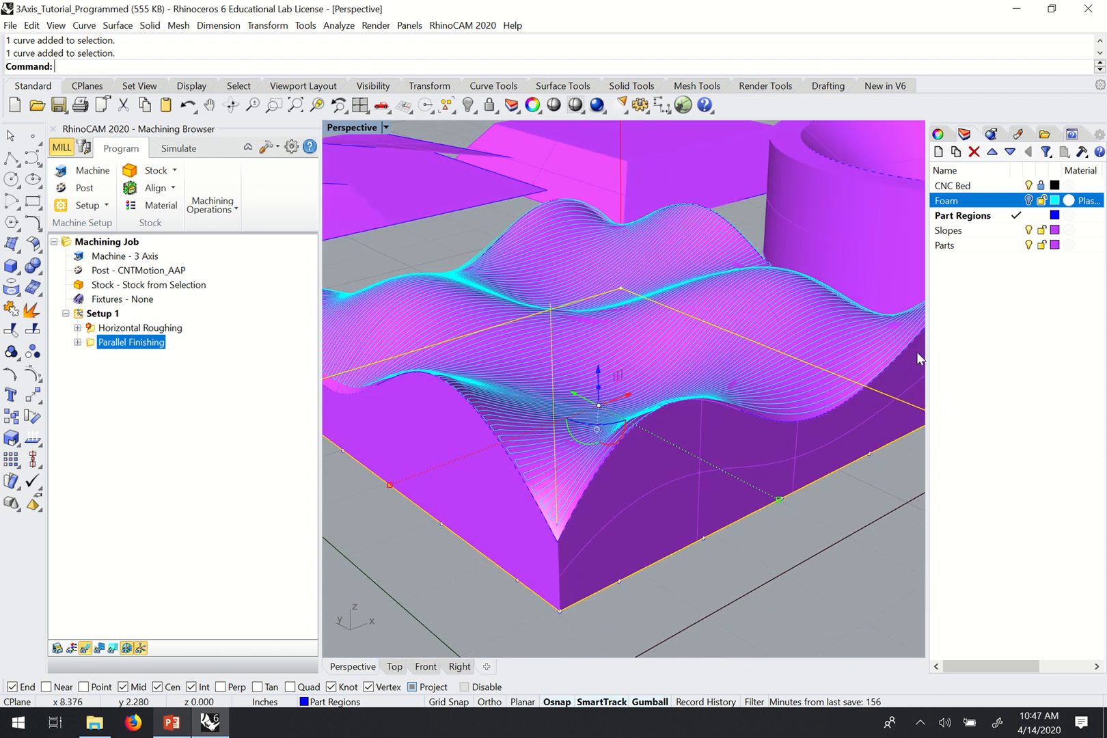
right_drag(917, 351, 639, 403)
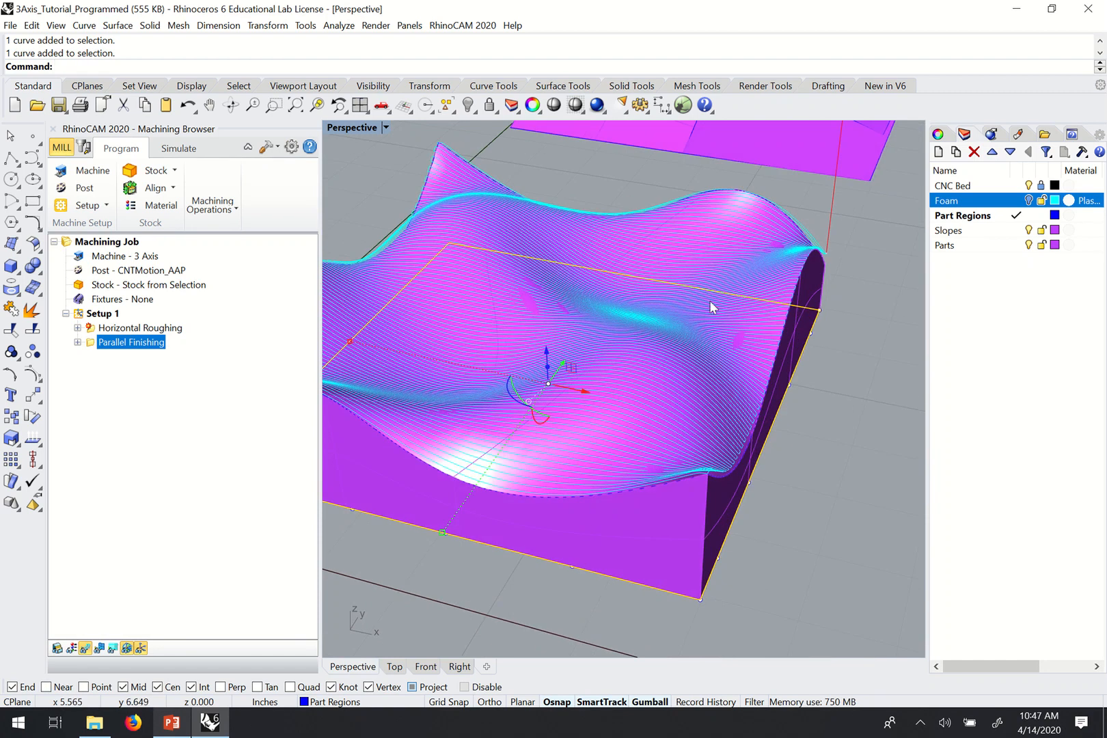
scroll(515, 304, up, 8)
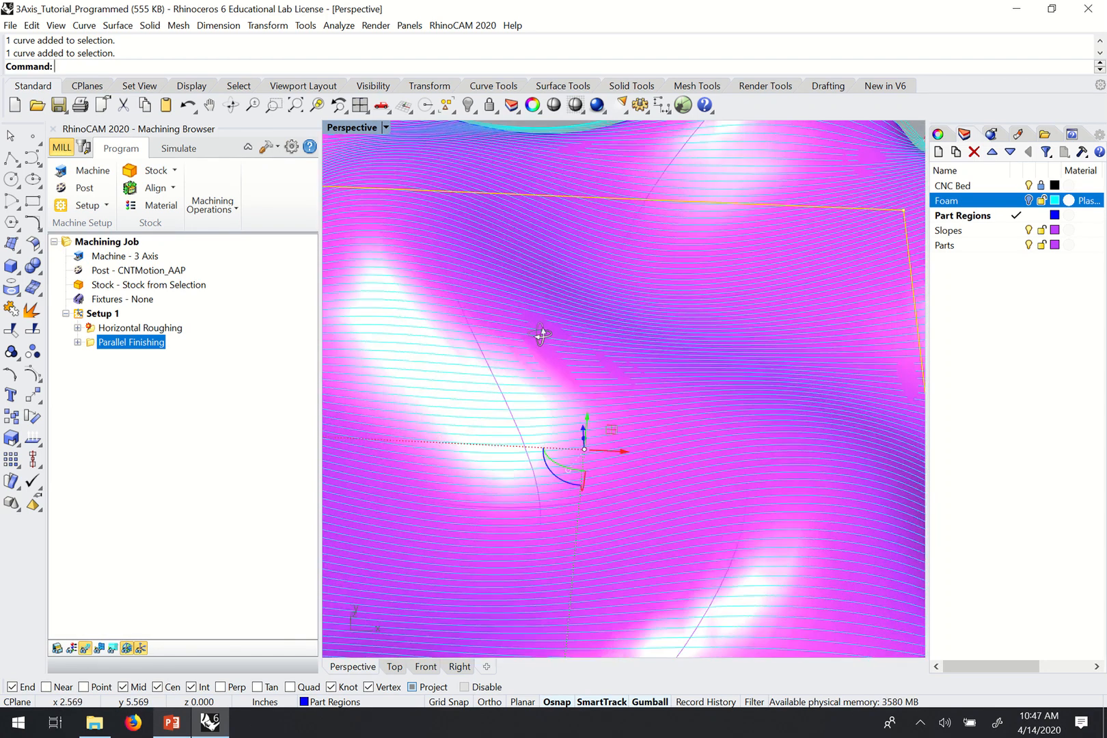
scroll(688, 339, down, 10)
scroll(615, 332, up, 5)
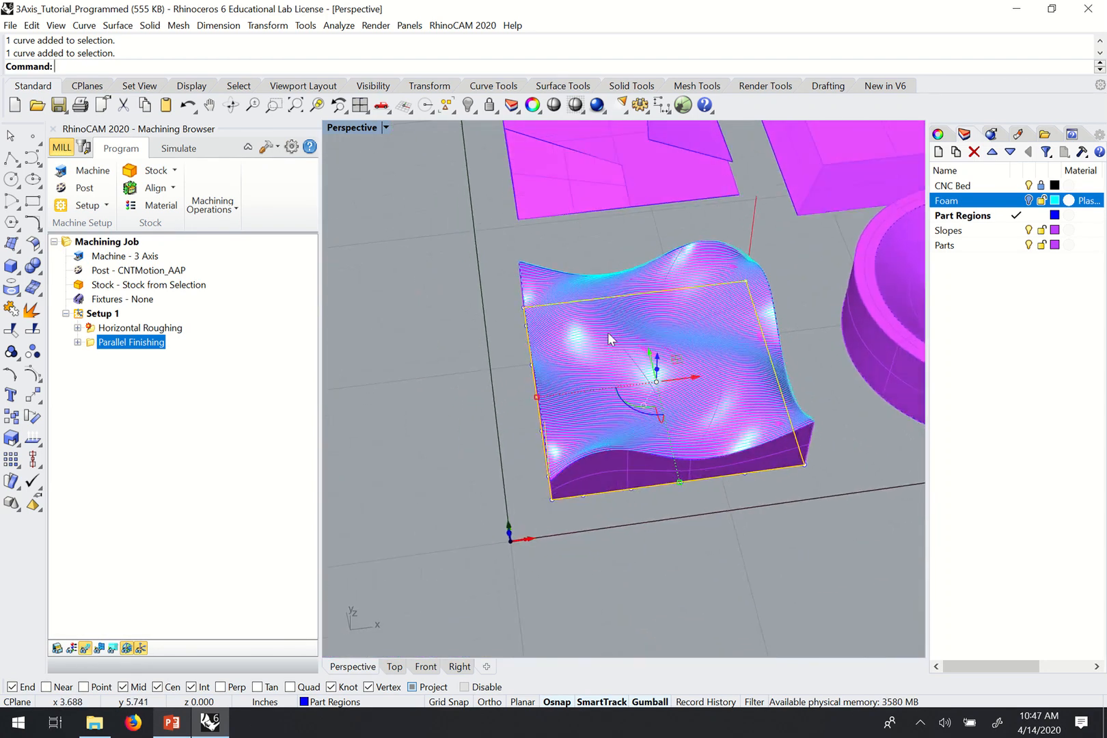
Simulate all machining operations of Setup 1.
click(101, 314)
right_click(101, 315)
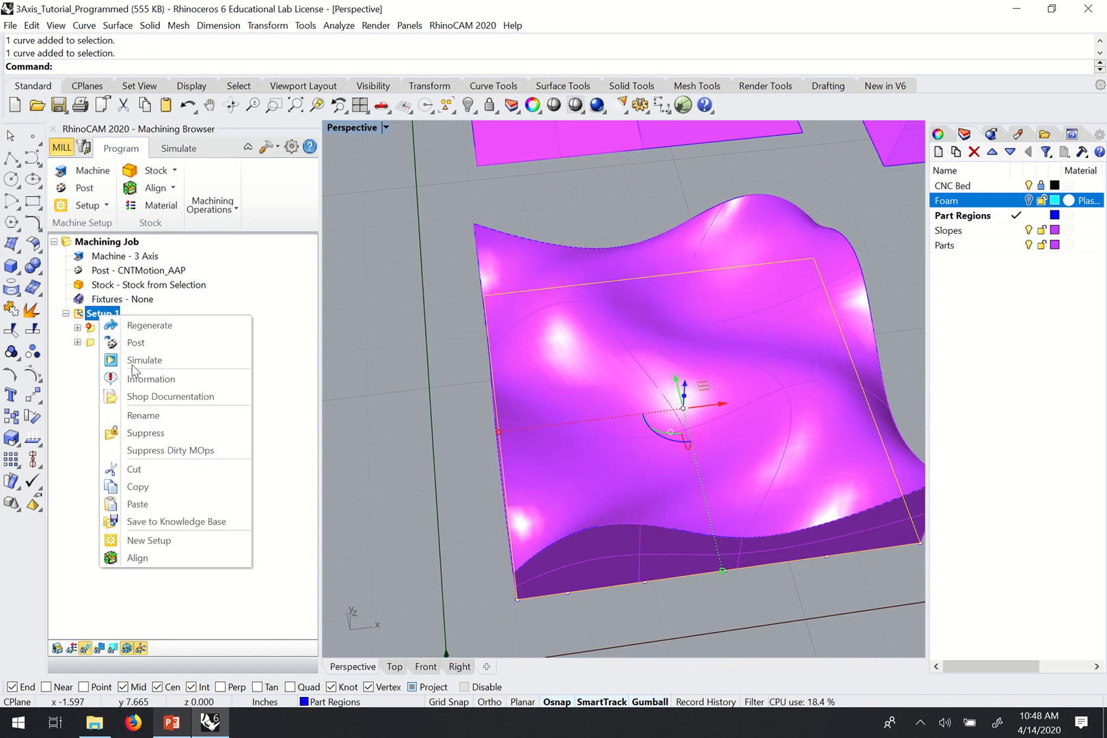
click(135, 362)
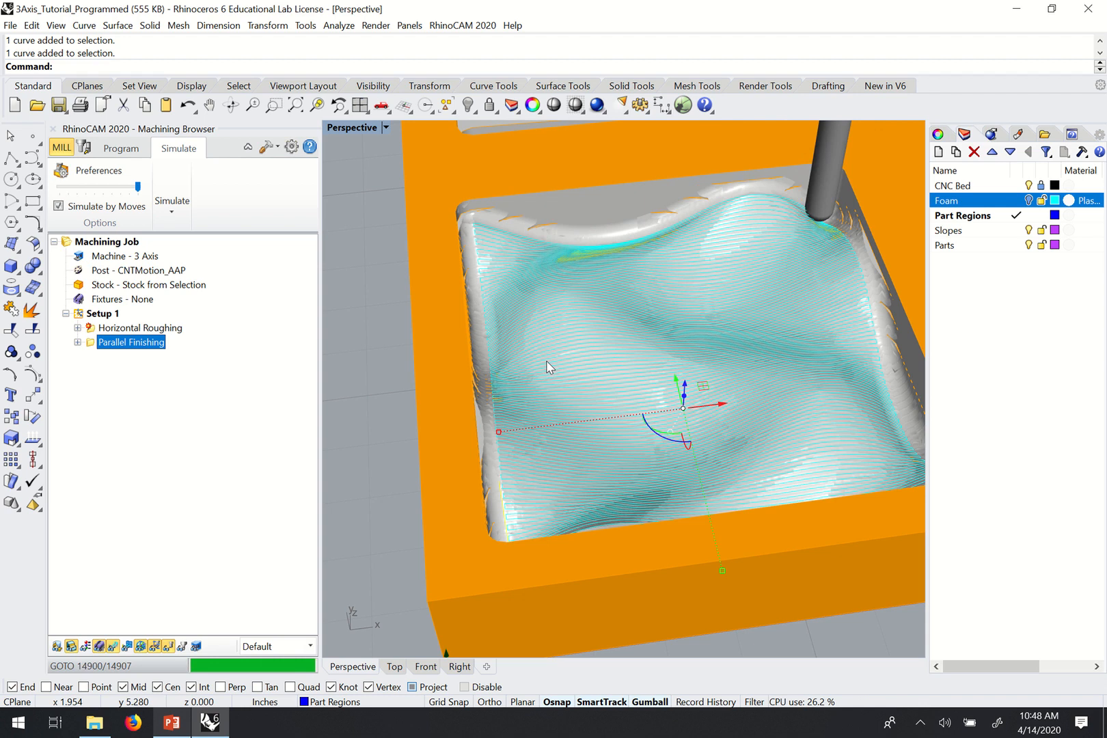
Examine the simulated wavy surface close up, including the ridges between passes and the cut edge beside the ball end mill.
right_drag(739, 362, 659, 344)
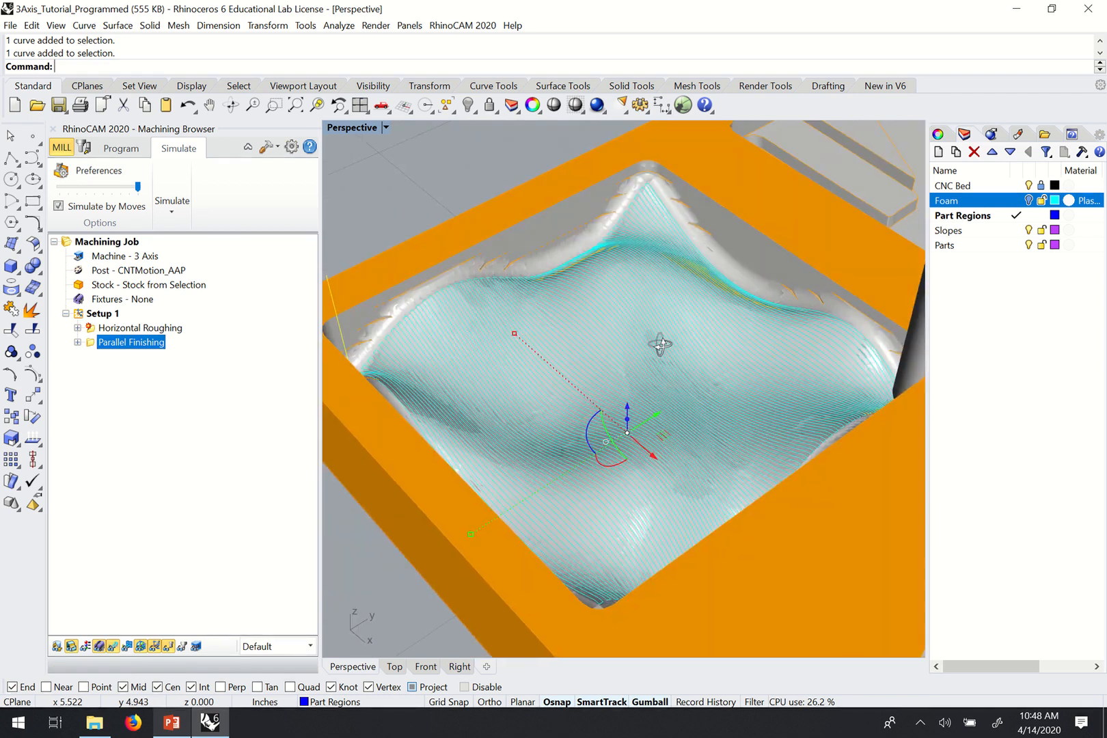
scroll(542, 252, up, 10)
right_drag(543, 253, 682, 327)
scroll(496, 248, down, 8)
scroll(607, 323, down, 8)
scroll(804, 231, up, 10)
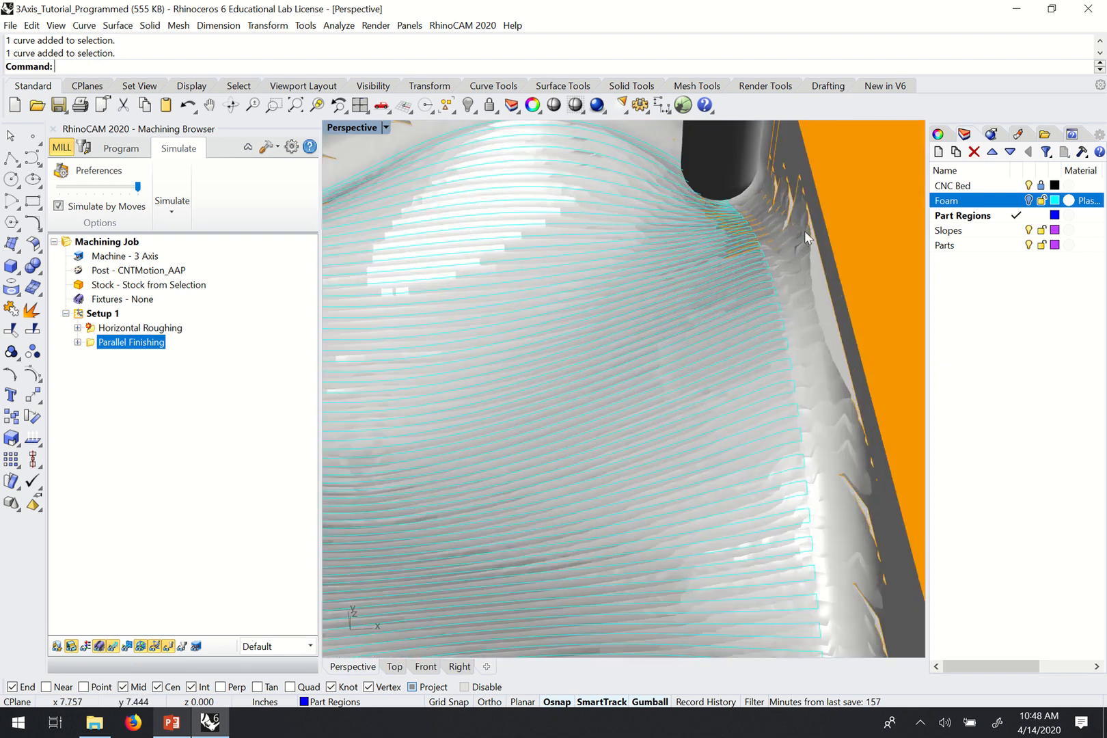
right_drag(747, 237, 762, 210)
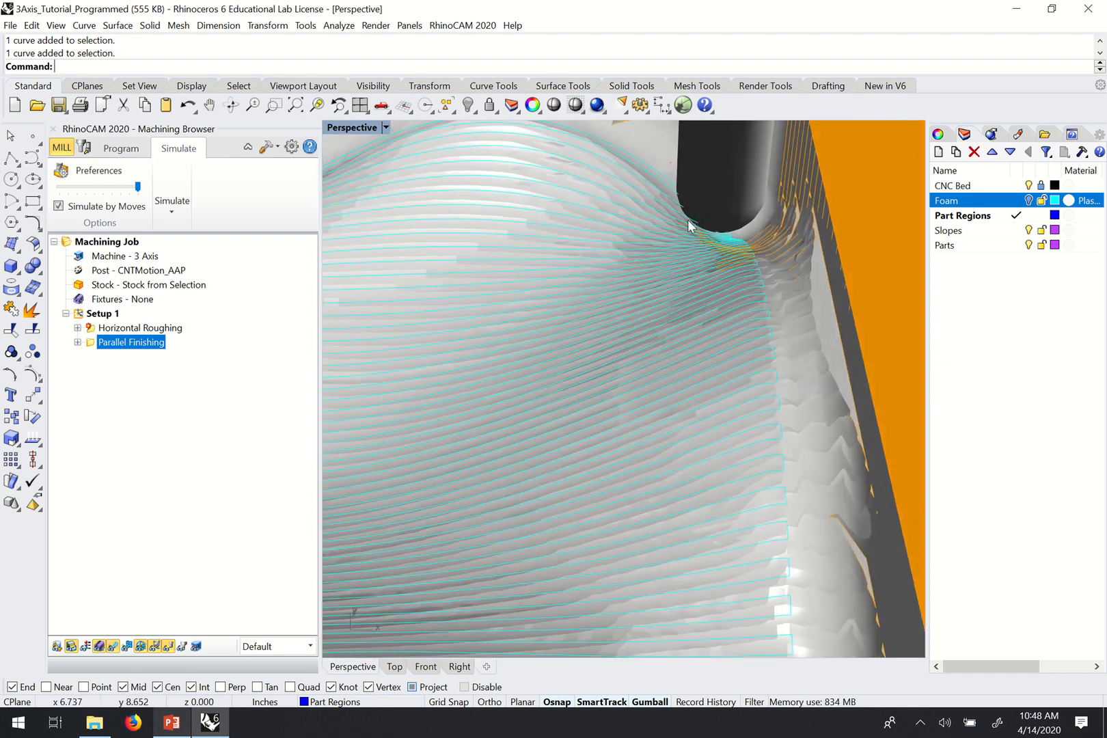
scroll(746, 231, down, 8)
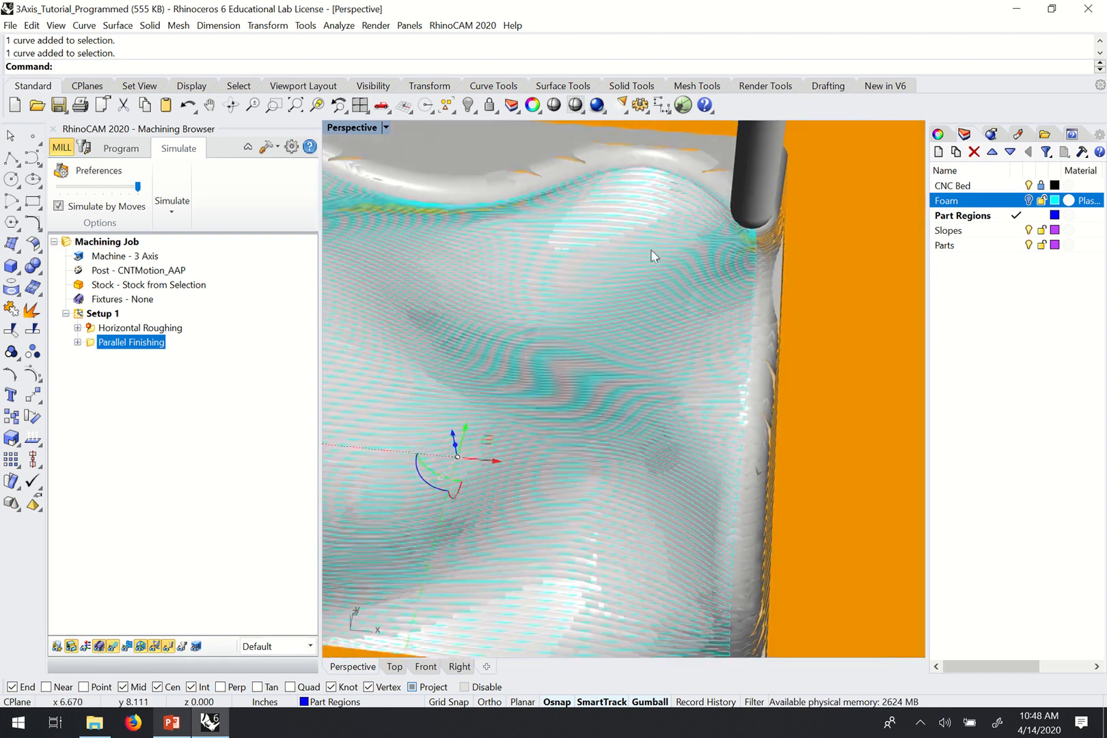
scroll(630, 221, up, 8)
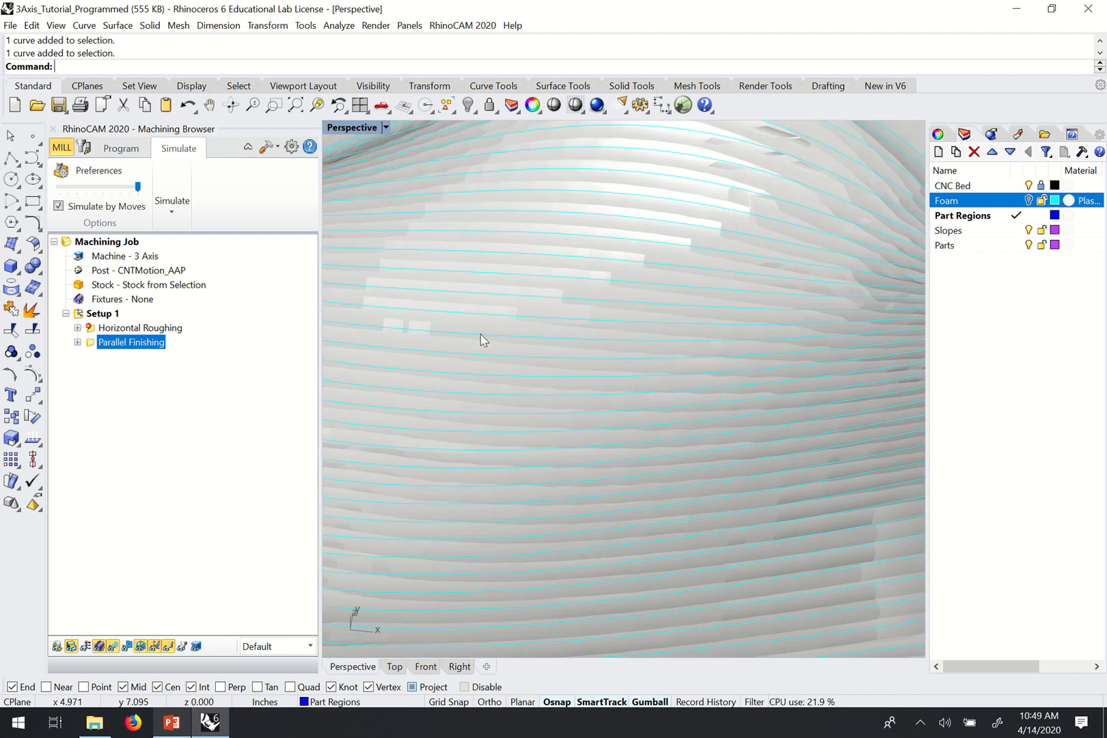
scroll(637, 331, down, 5)
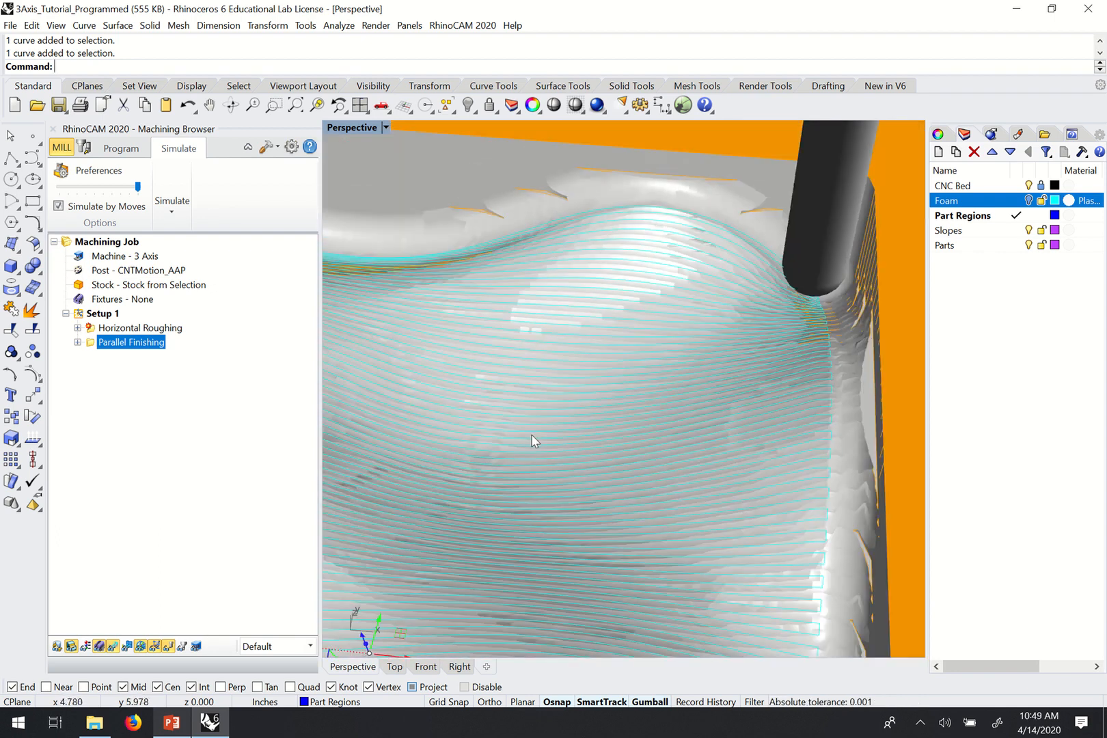
Examine the simulated cut from above and at the corner opposite the tool, checking the overall surface finish.
scroll(589, 404, down, 5)
right_drag(573, 414, 566, 463)
scroll(713, 367, down, 4)
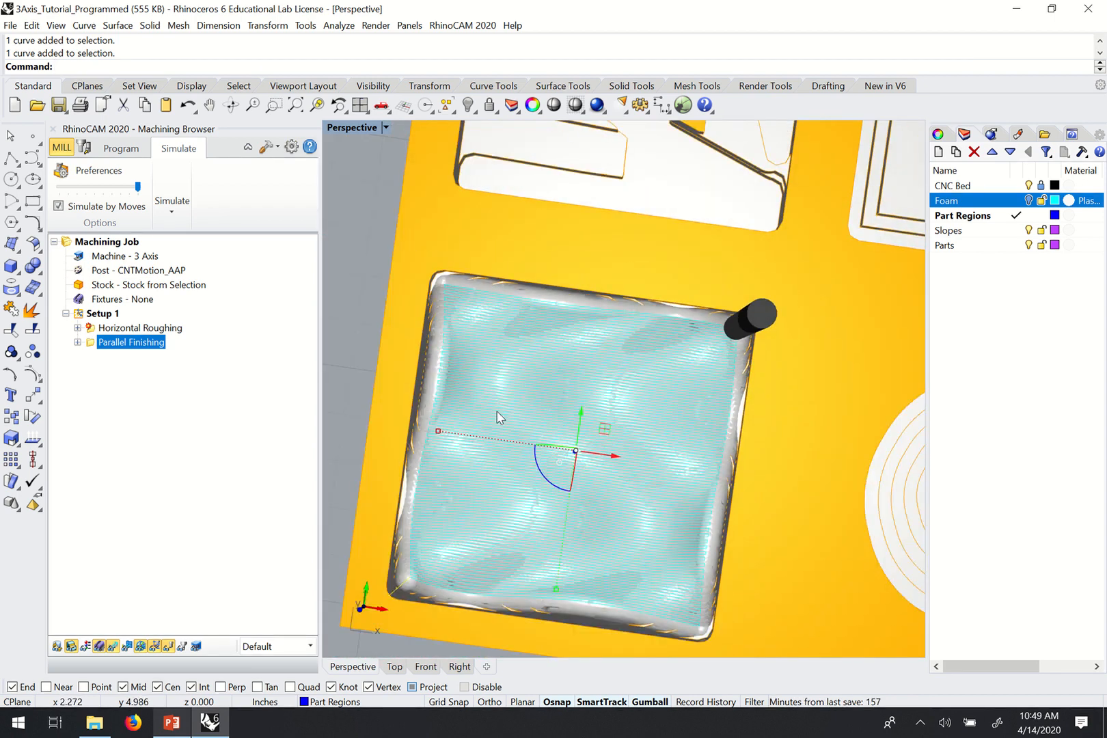
right_drag(489, 418, 420, 356)
scroll(464, 390, up, 8)
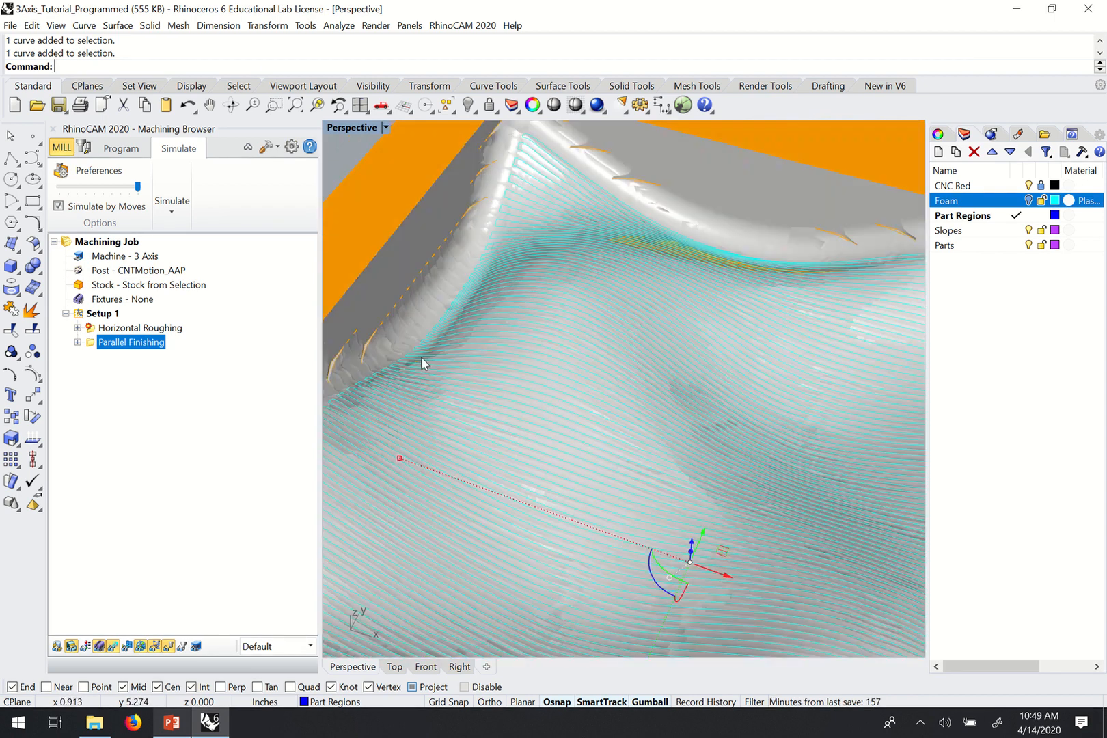
scroll(421, 356, up, 2)
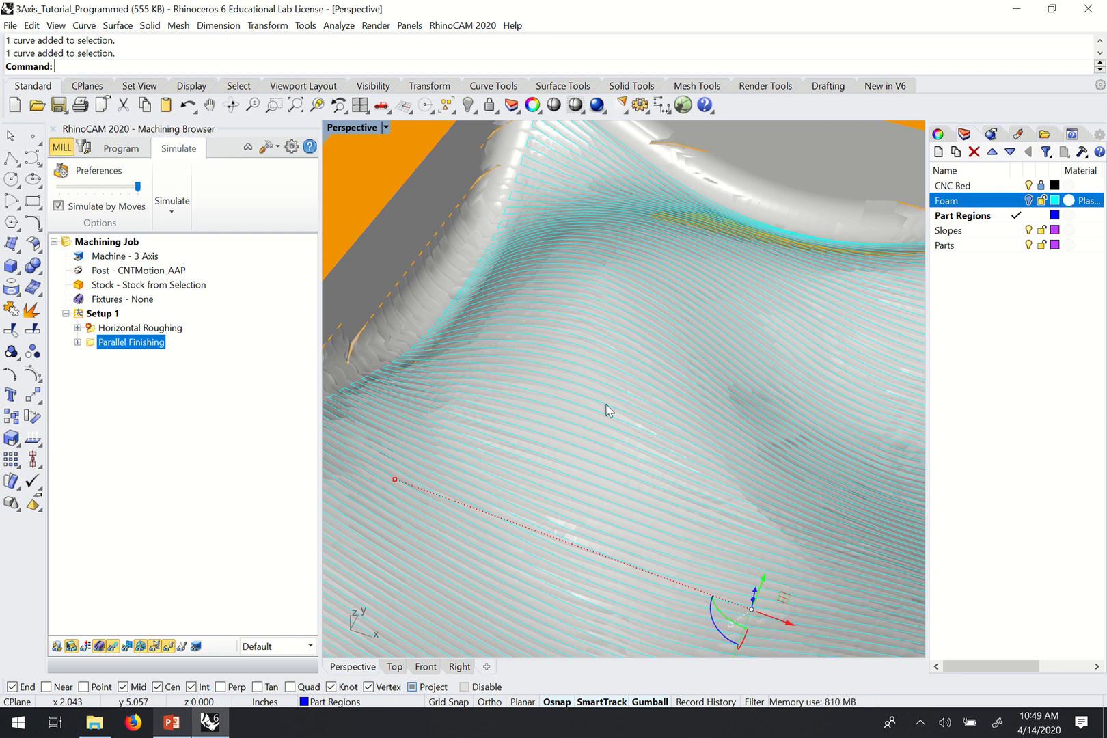
scroll(580, 403, down, 2)
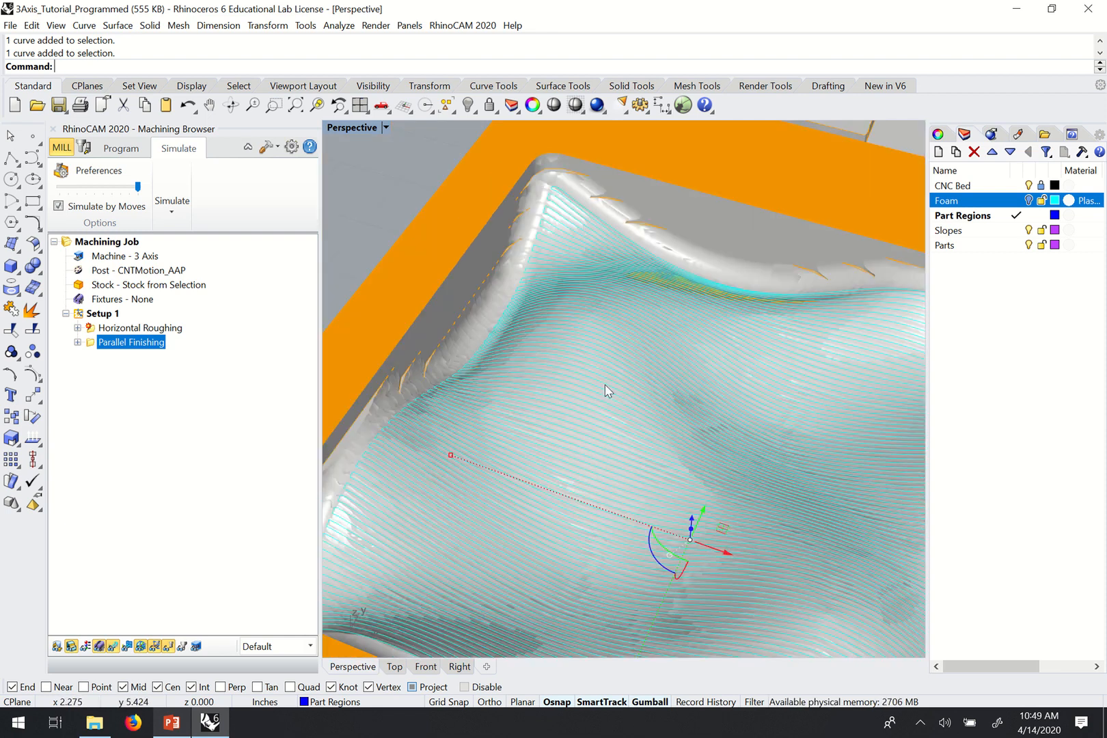
scroll(606, 390, down, 3)
right_drag(603, 400, 640, 381)
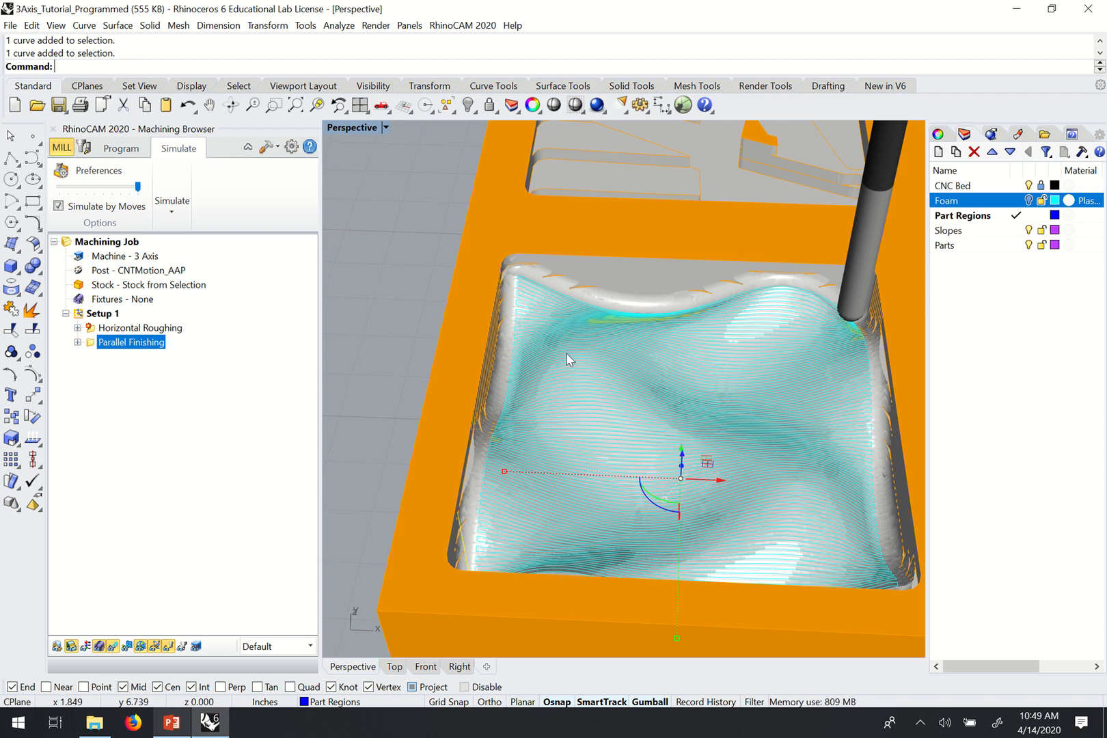
Edit the Parallel Finishing operation, set its stepover distance to 0.125 inches and regenerate the toolpath.
click(92, 345)
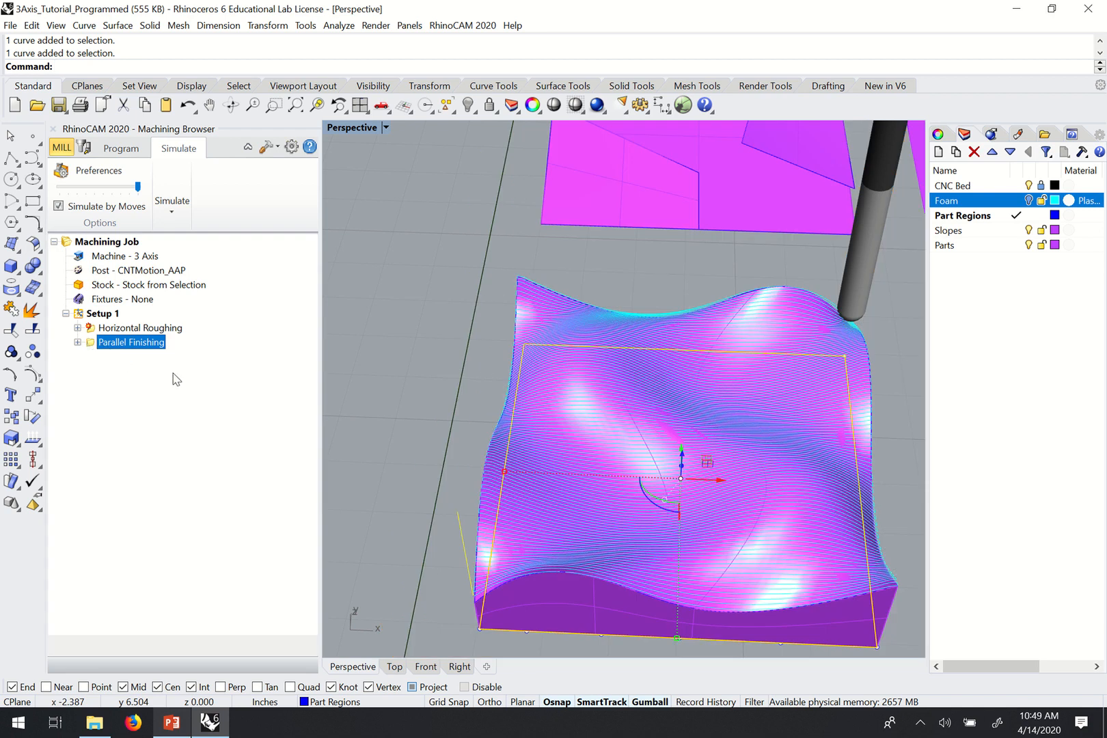
click(97, 345)
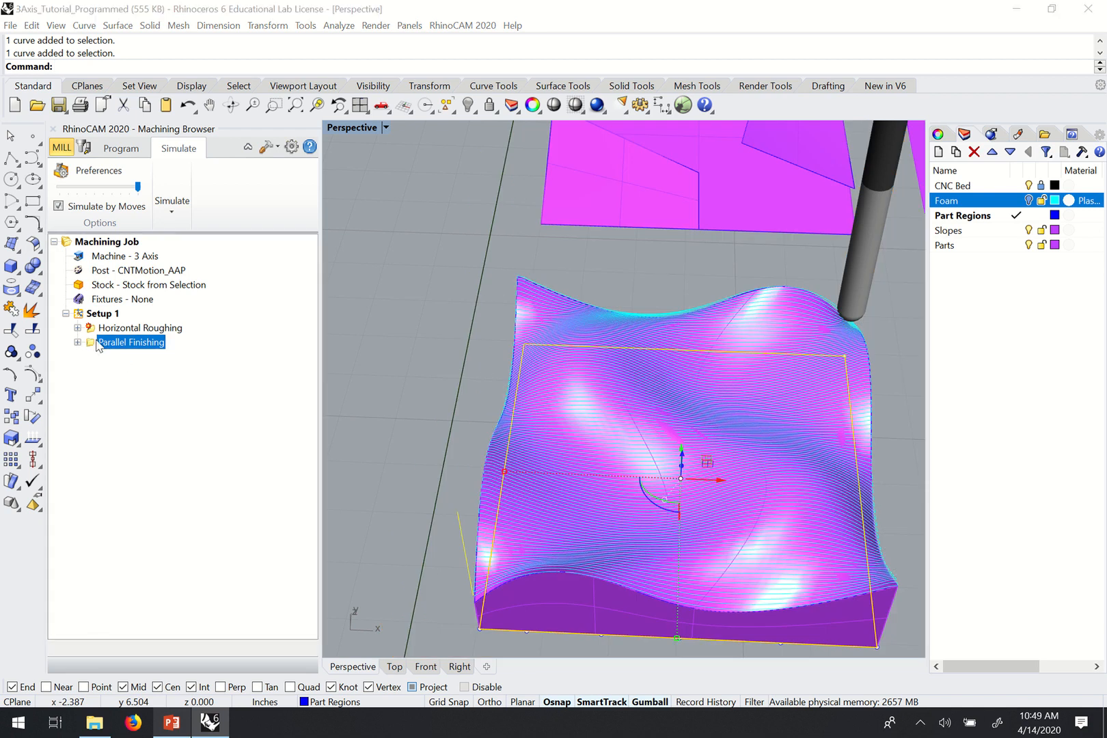
double_click(97, 345)
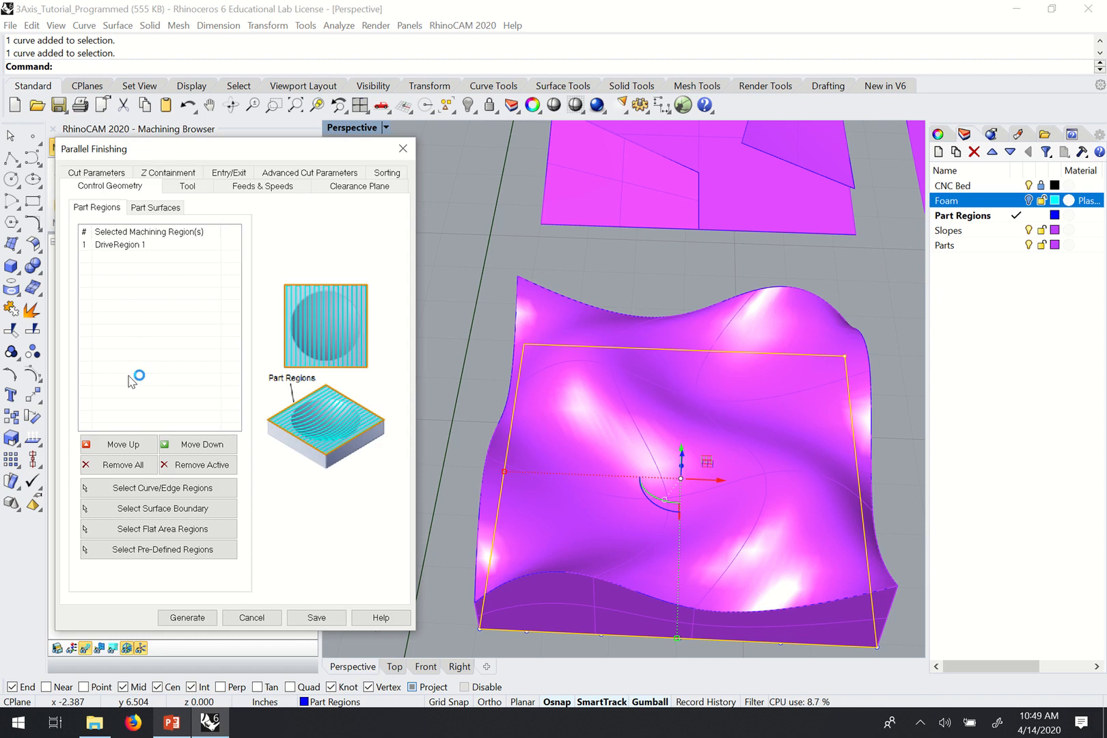
drag(164, 149, 198, 141)
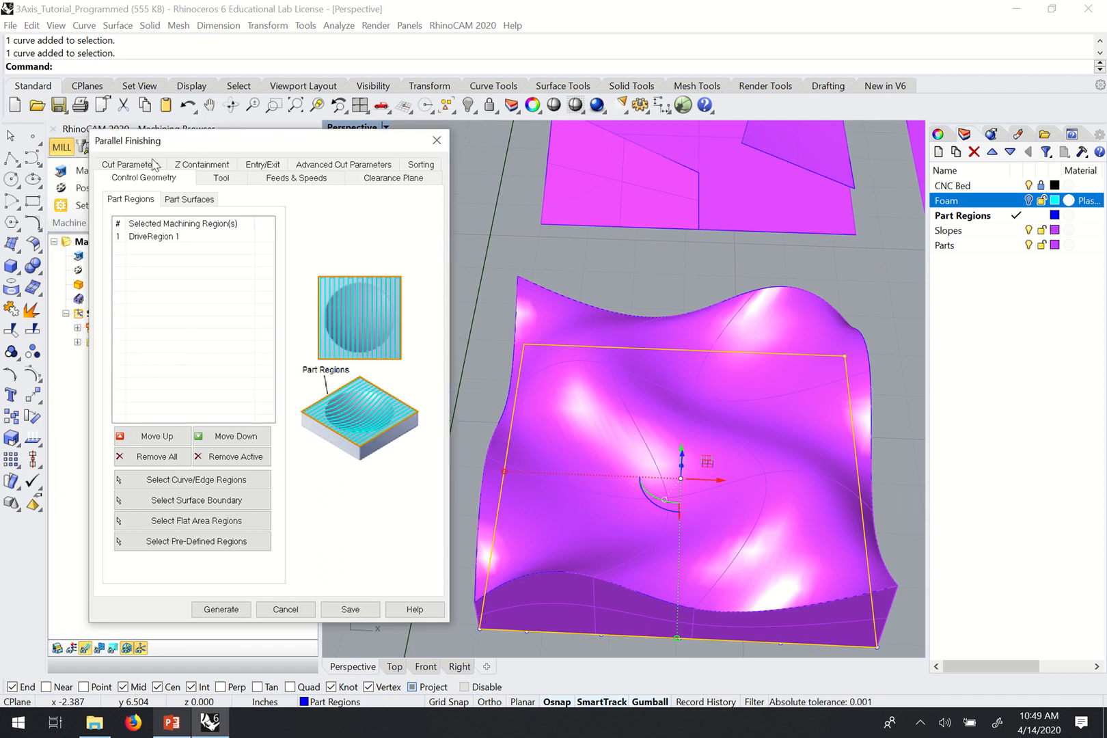
click(122, 166)
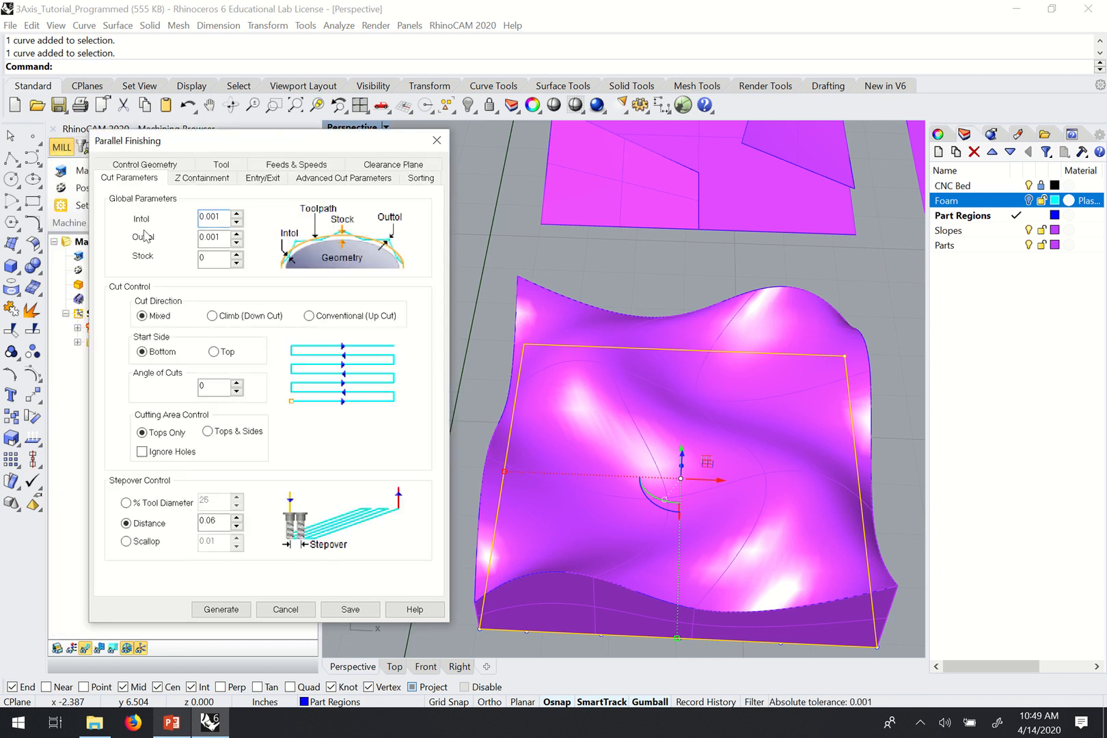
click(219, 526)
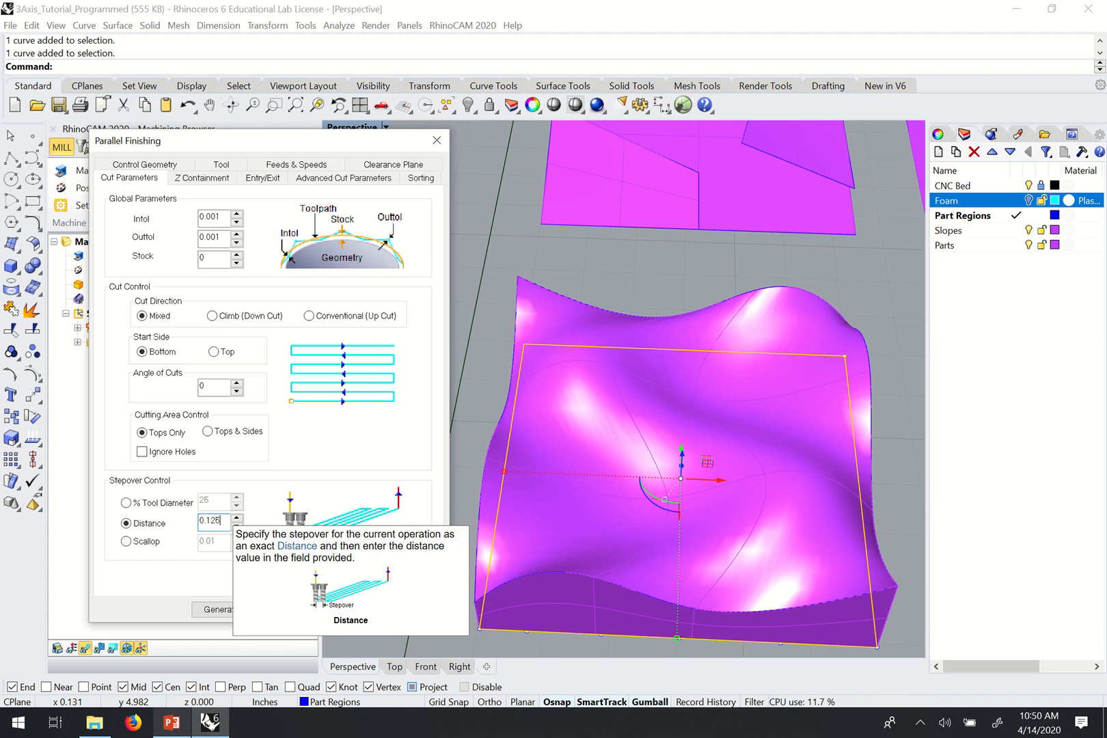
click(224, 615)
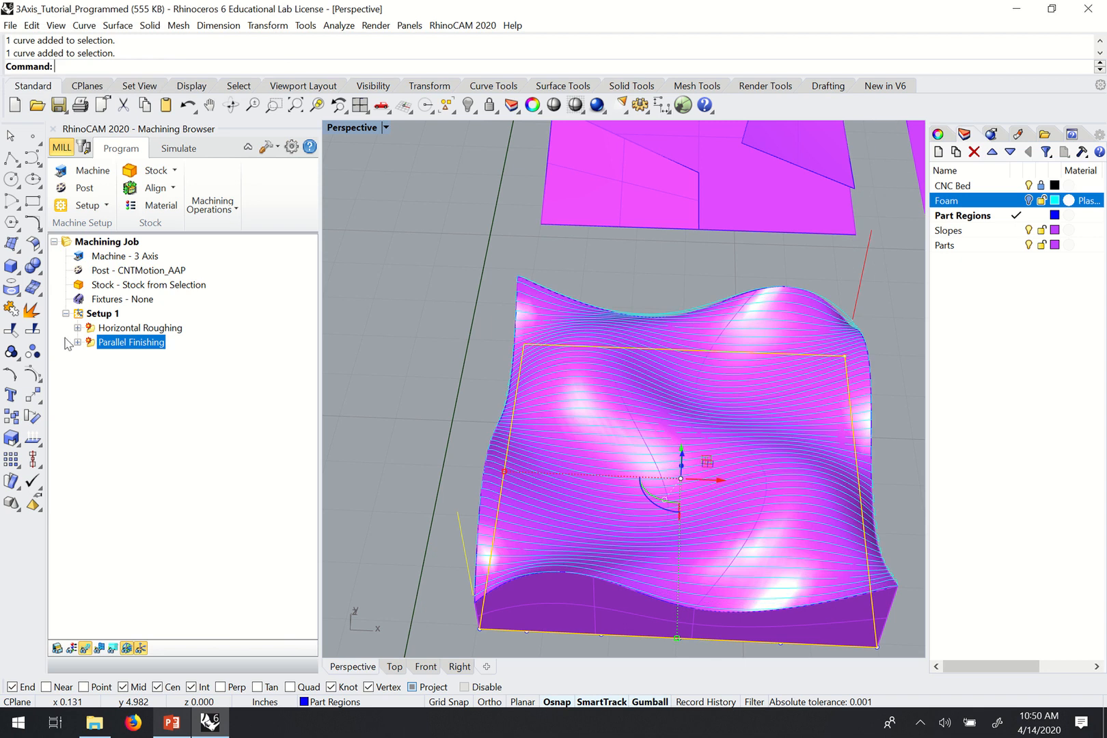
Simulate the regenerated Parallel Finishing operation and inspect the finish left by the 0.125-inch stepover on the wavy surface.
right_click(87, 350)
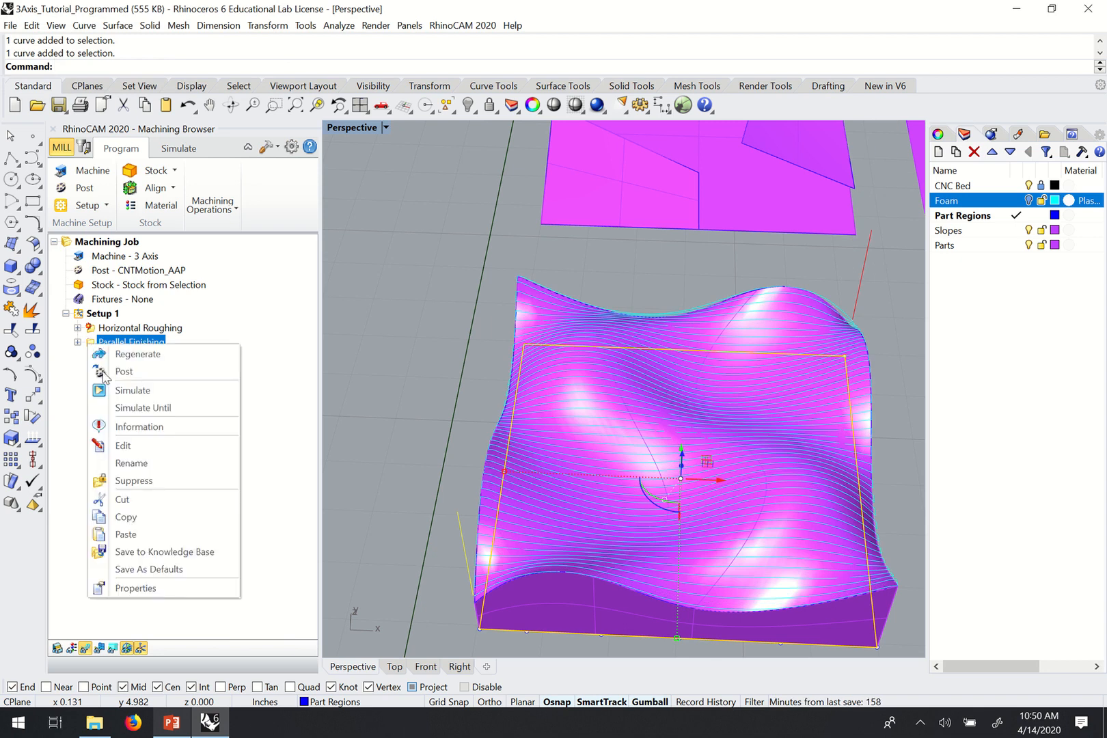
click(123, 392)
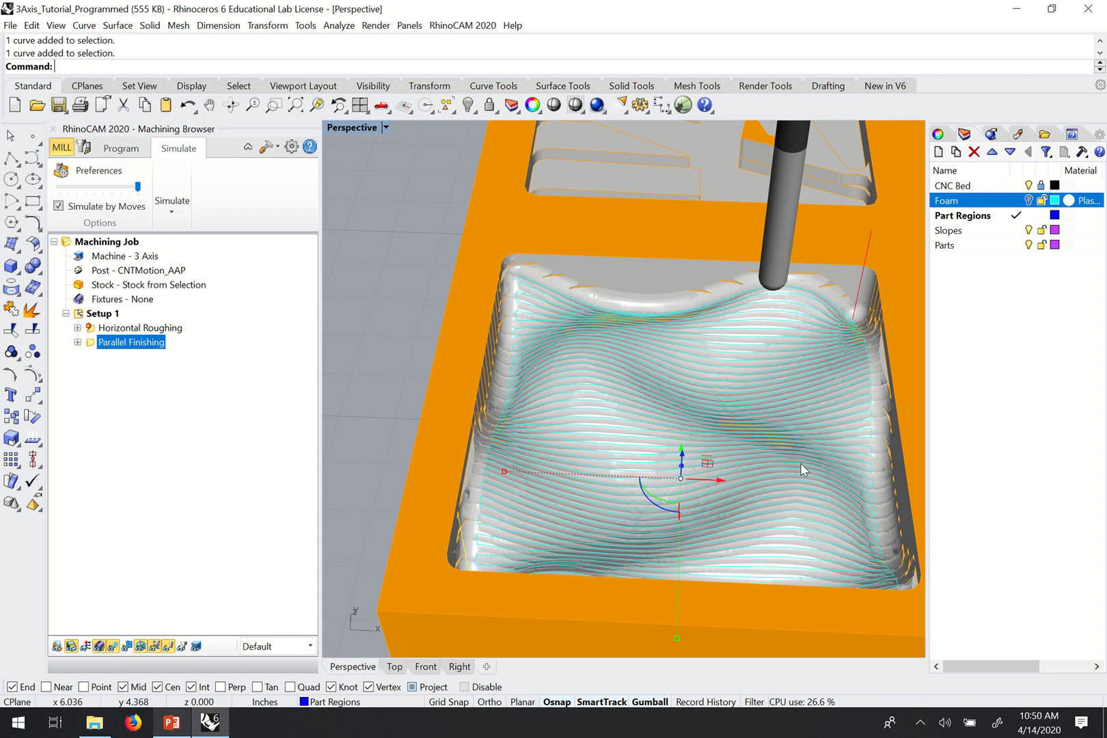
right_drag(853, 395, 810, 432)
scroll(751, 404, up, 6)
right_drag(751, 405, 424, 294)
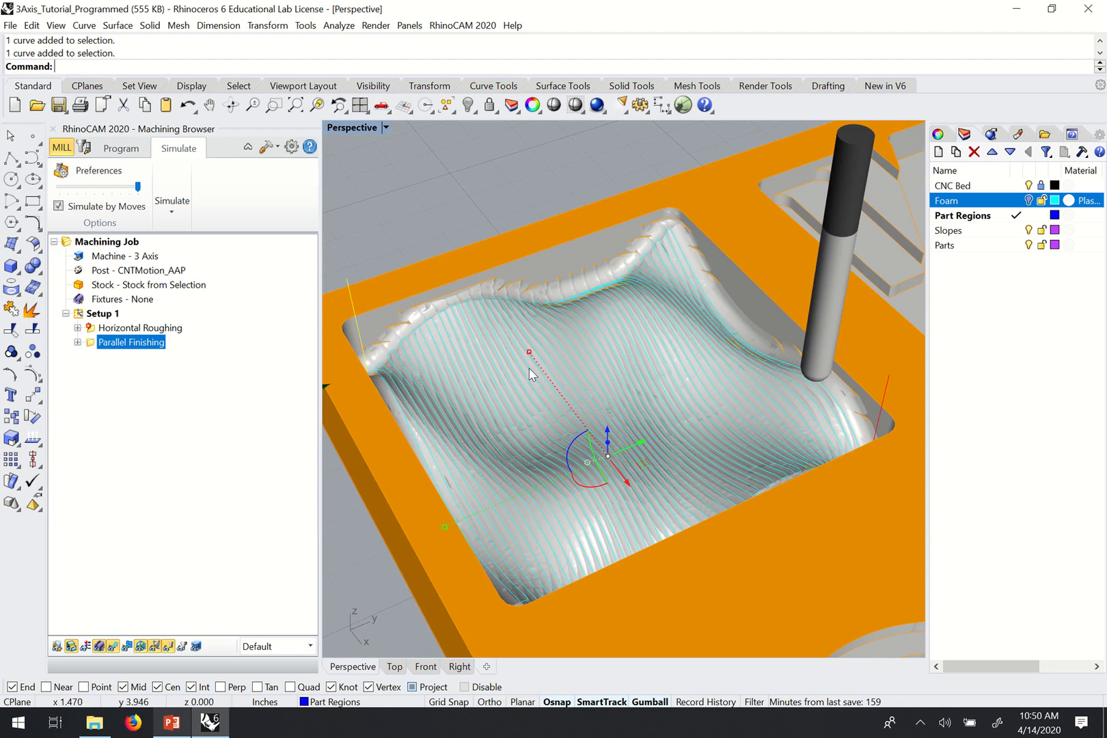
scroll(590, 376, up, 2)
scroll(565, 375, up, 2)
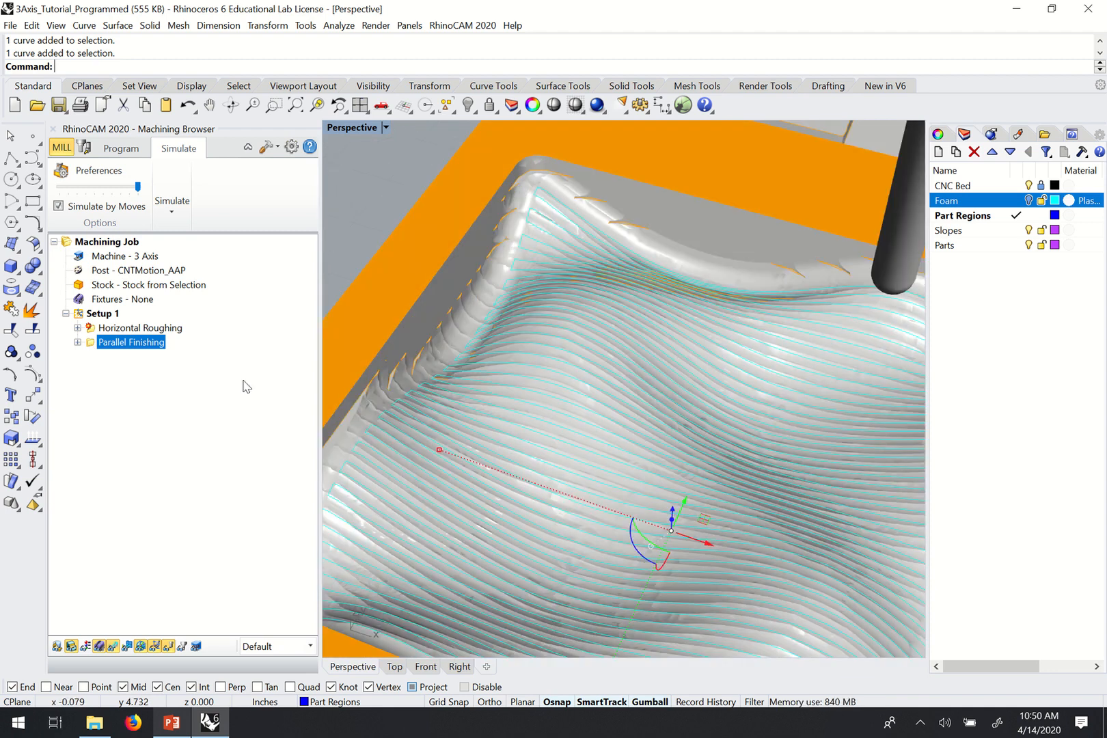
Check the Parallel Finishing operation's information for its machine time at the current stepover, and close the information.
right_click(93, 341)
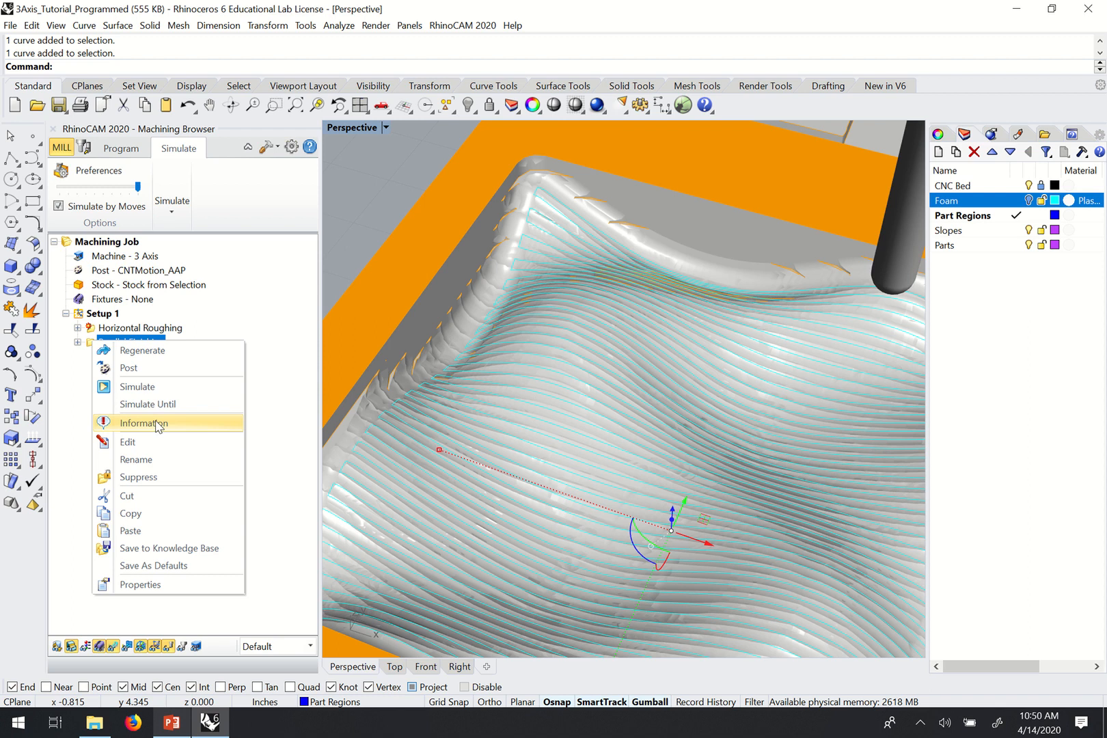
click(234, 419)
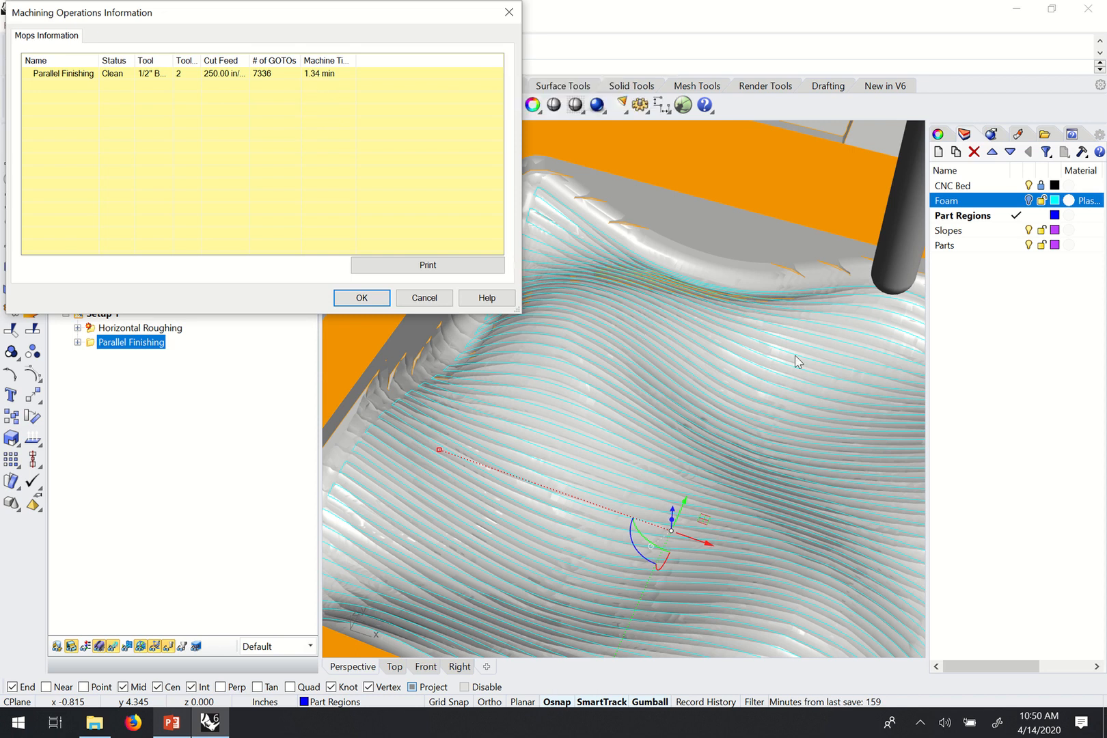
click(440, 299)
scroll(625, 324, down, 6)
right_drag(627, 325, 624, 348)
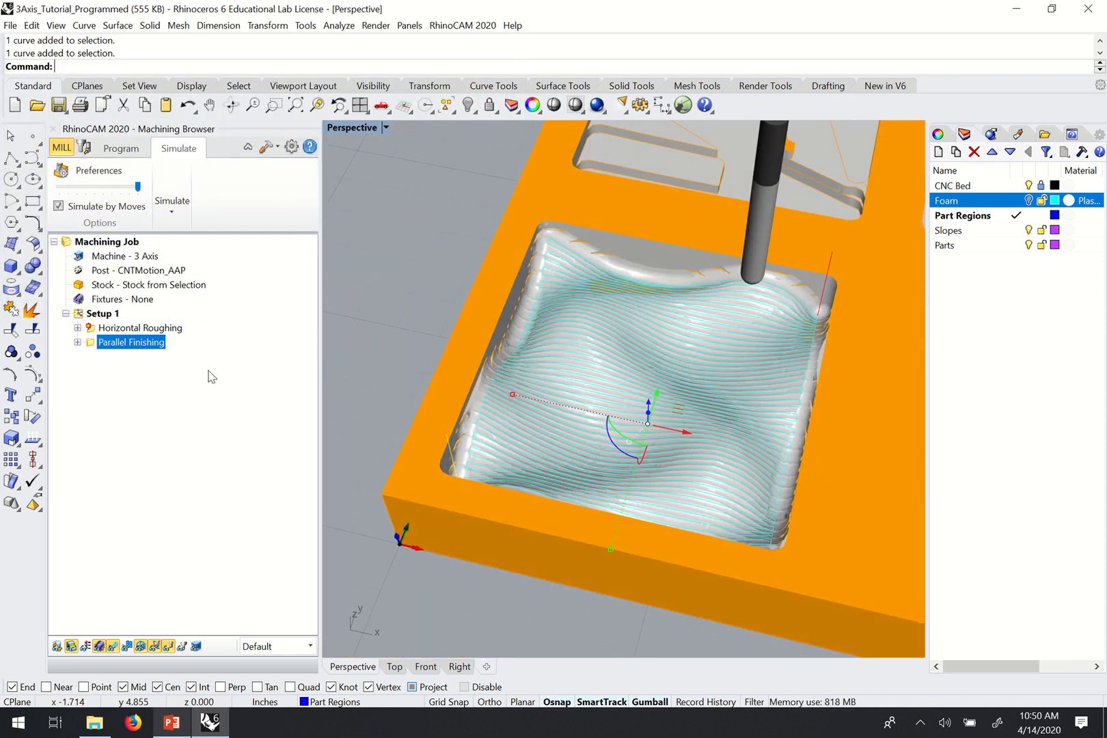
Edit the Parallel Finishing operation, set its stepover distance to 0.06 inches and regenerate the toolpath.
double_click(94, 344)
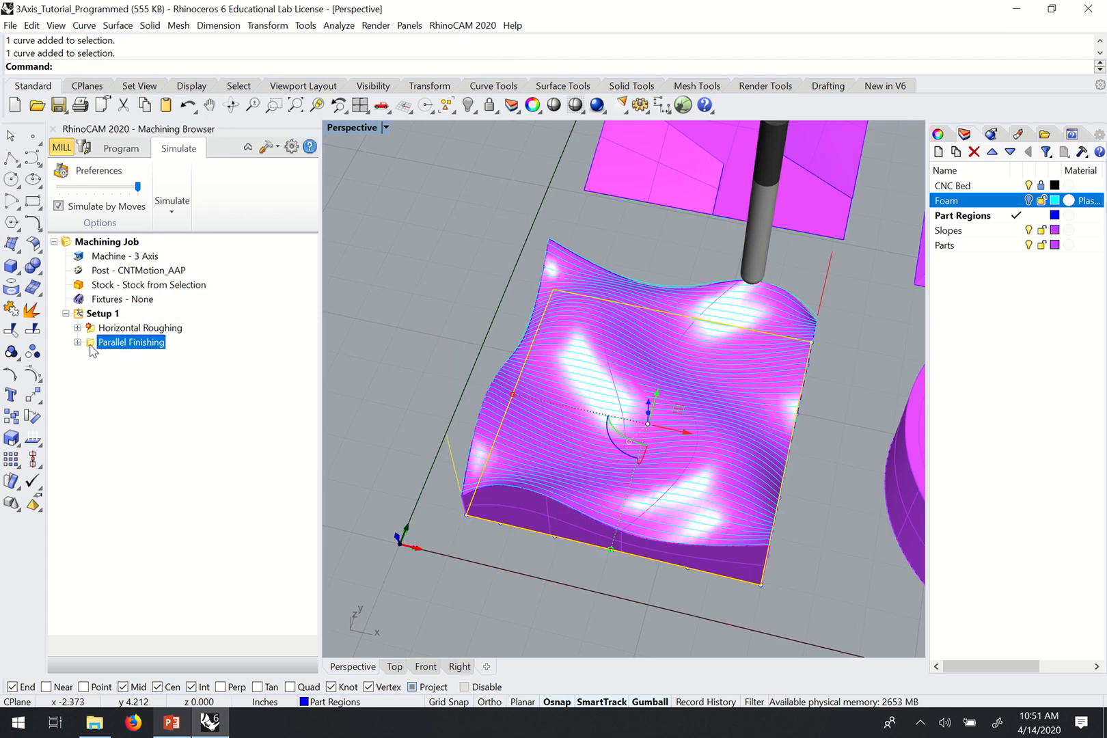
double_click(93, 345)
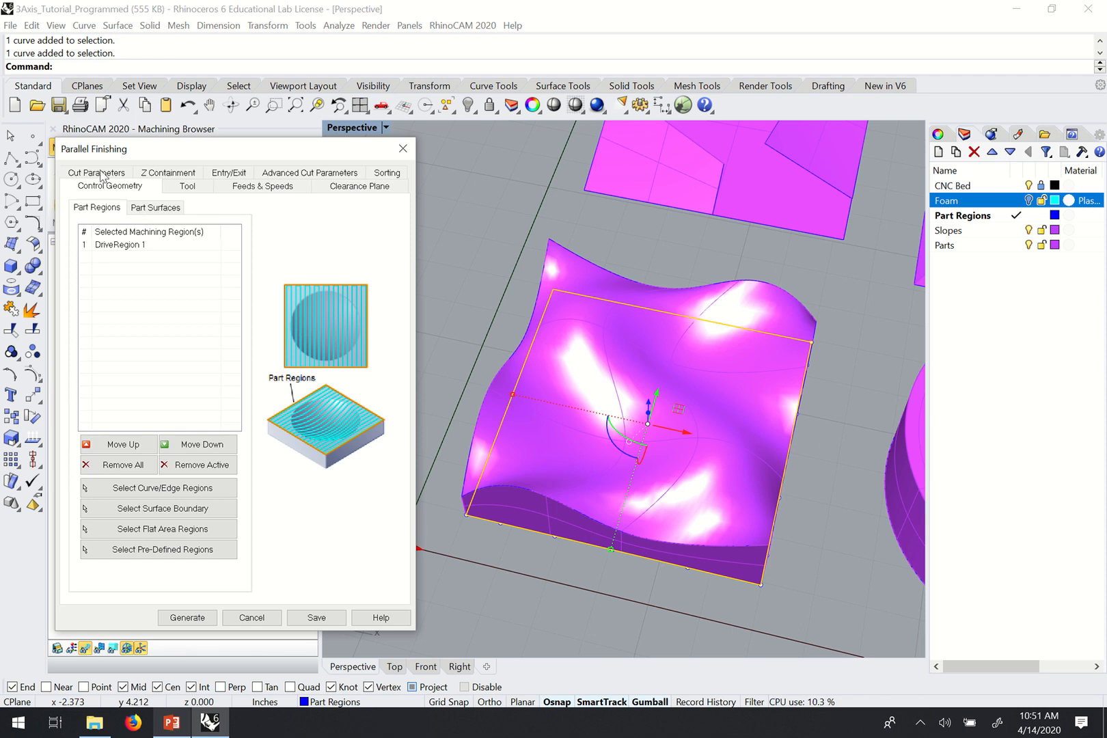
click(84, 175)
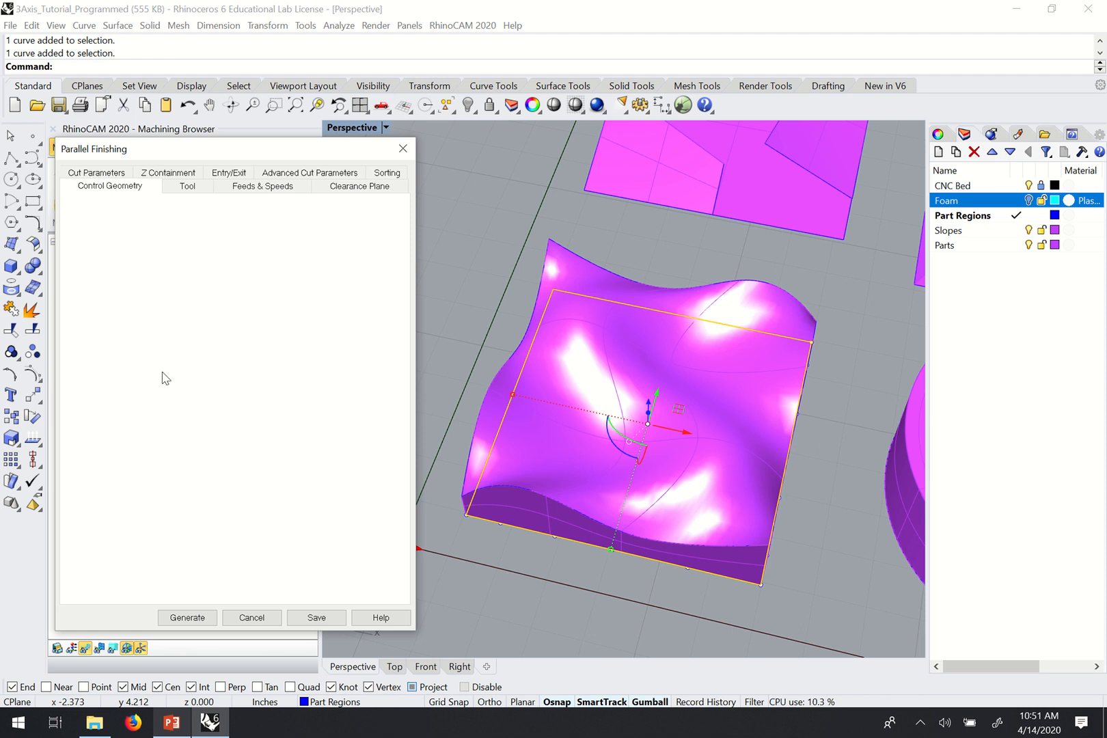
text(.06)
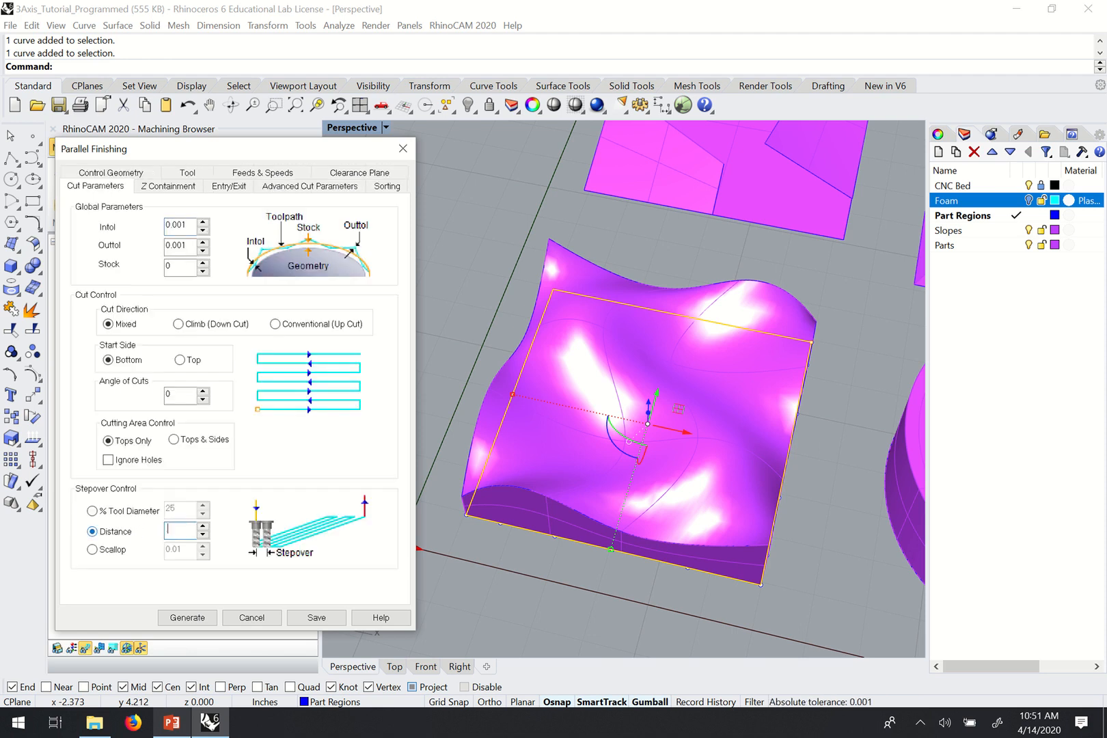
click(193, 619)
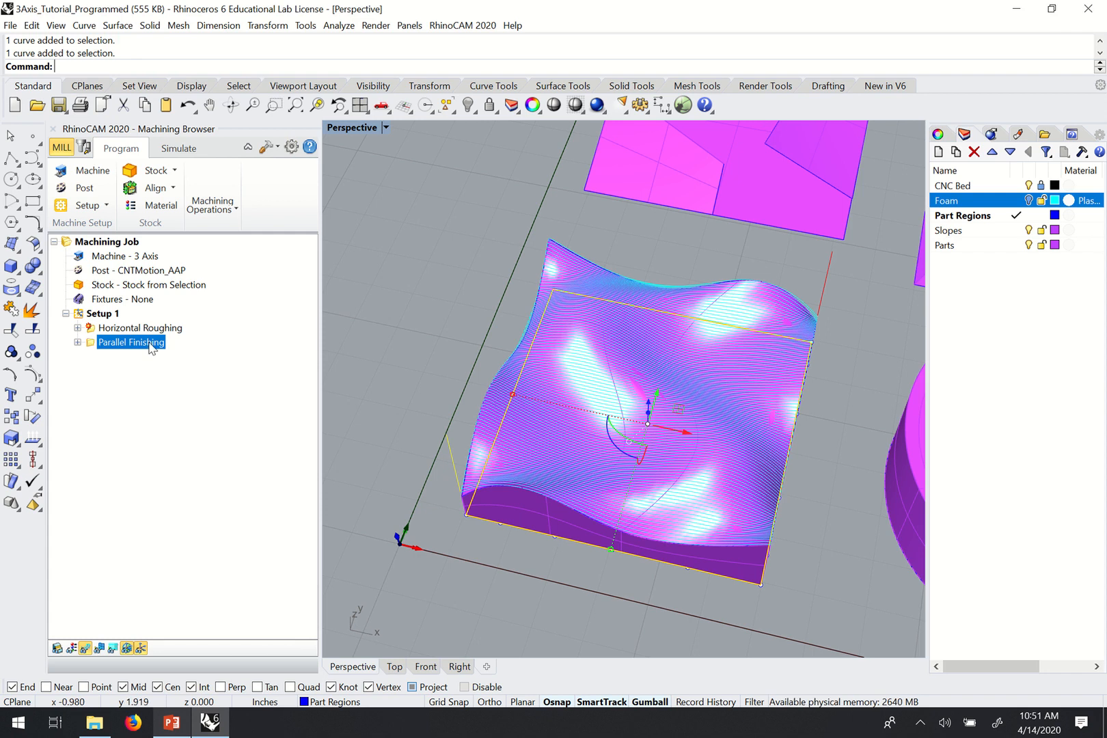
Check the machine time of the regenerated Parallel Finishing operation in its information, and close the information.
right_click(92, 345)
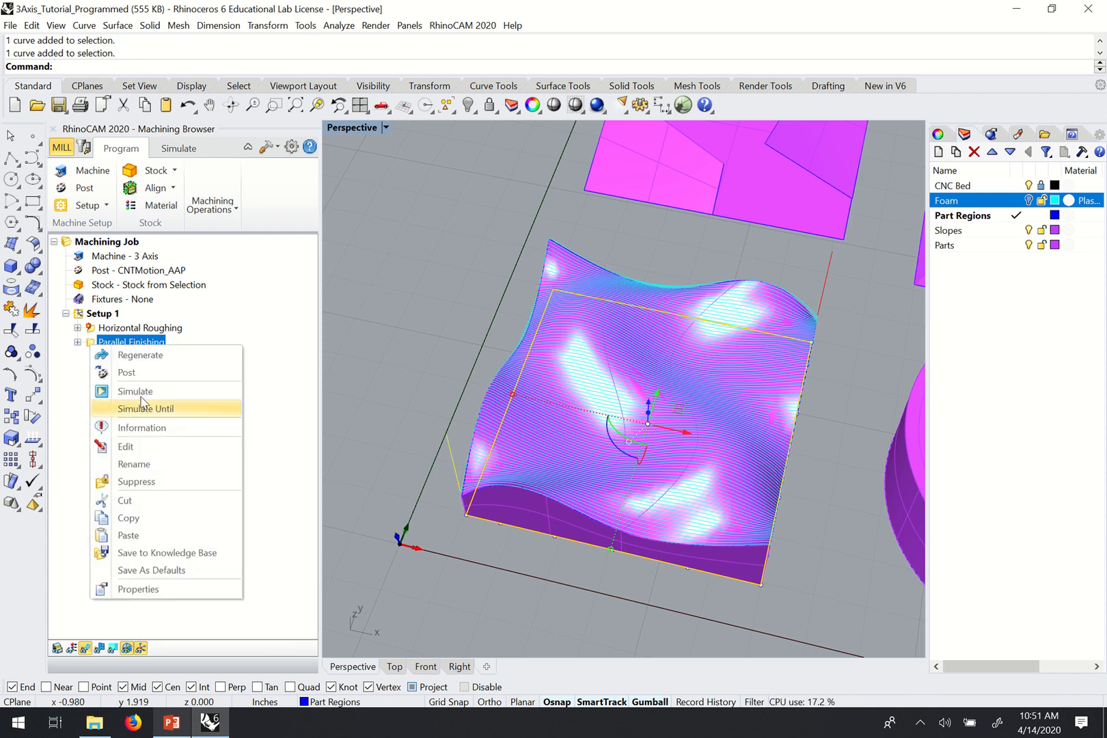
click(140, 427)
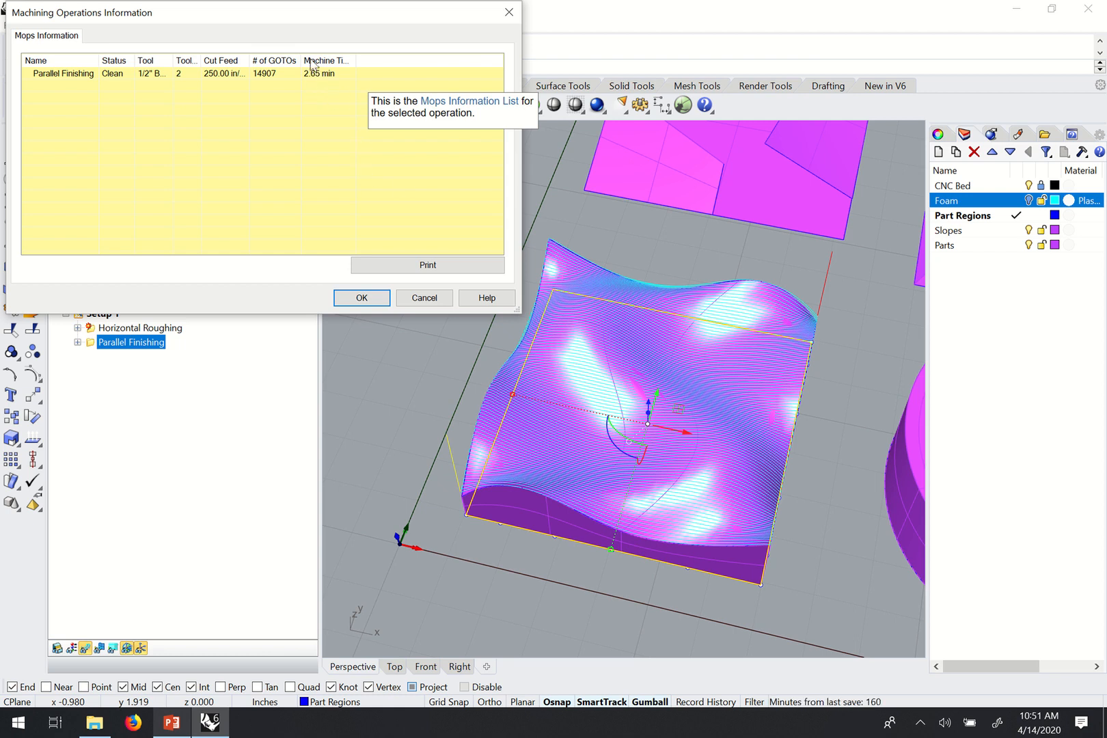
click(361, 298)
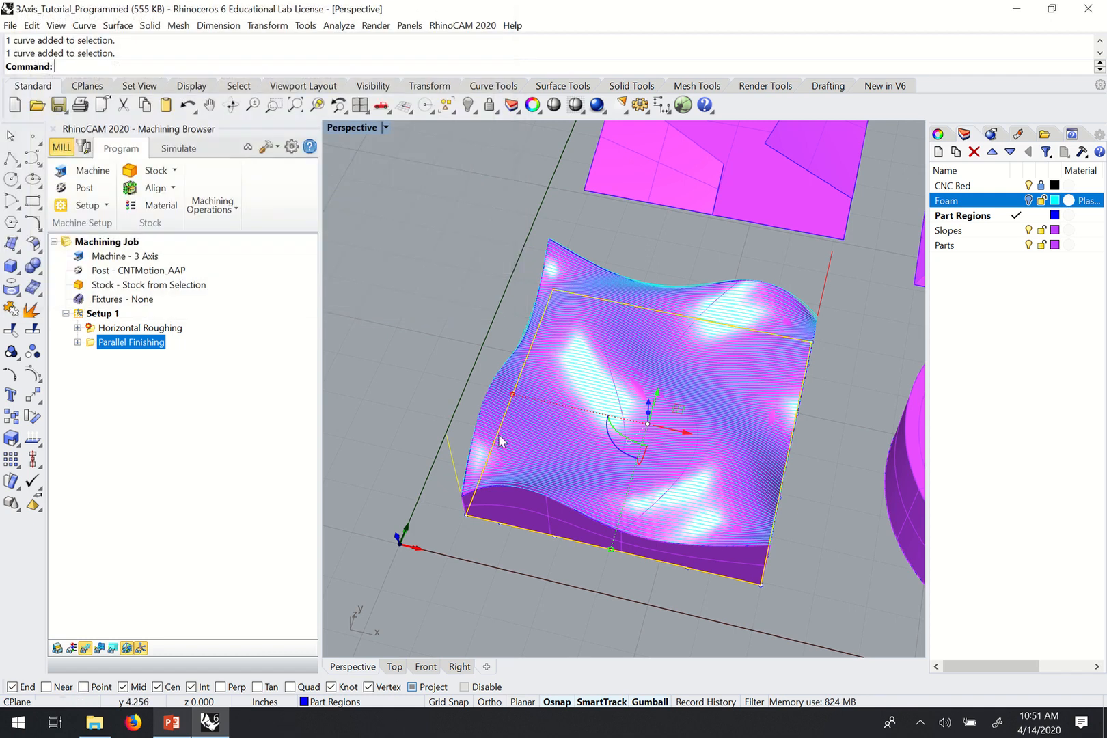
Examine the finer parallel toolpath across the wavy surface from several angles, along with the neighbouring parts.
right_drag(501, 439, 661, 407)
scroll(614, 456, down, 4)
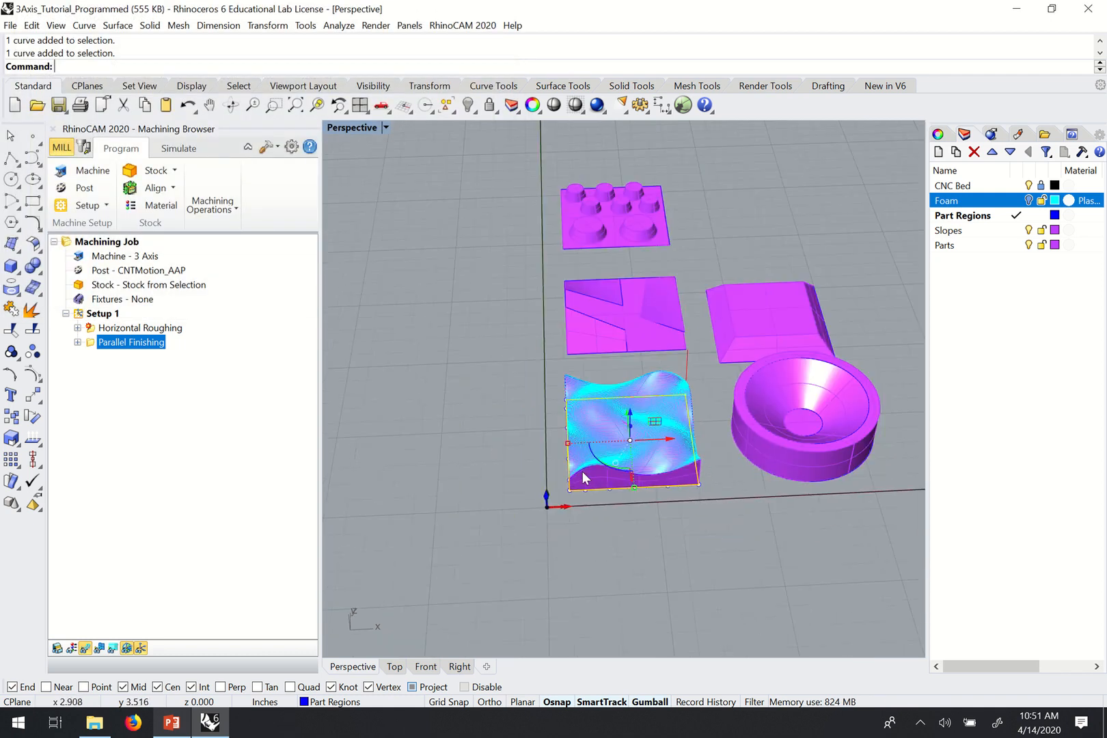
scroll(722, 505, up, 5)
scroll(619, 472, down, 2)
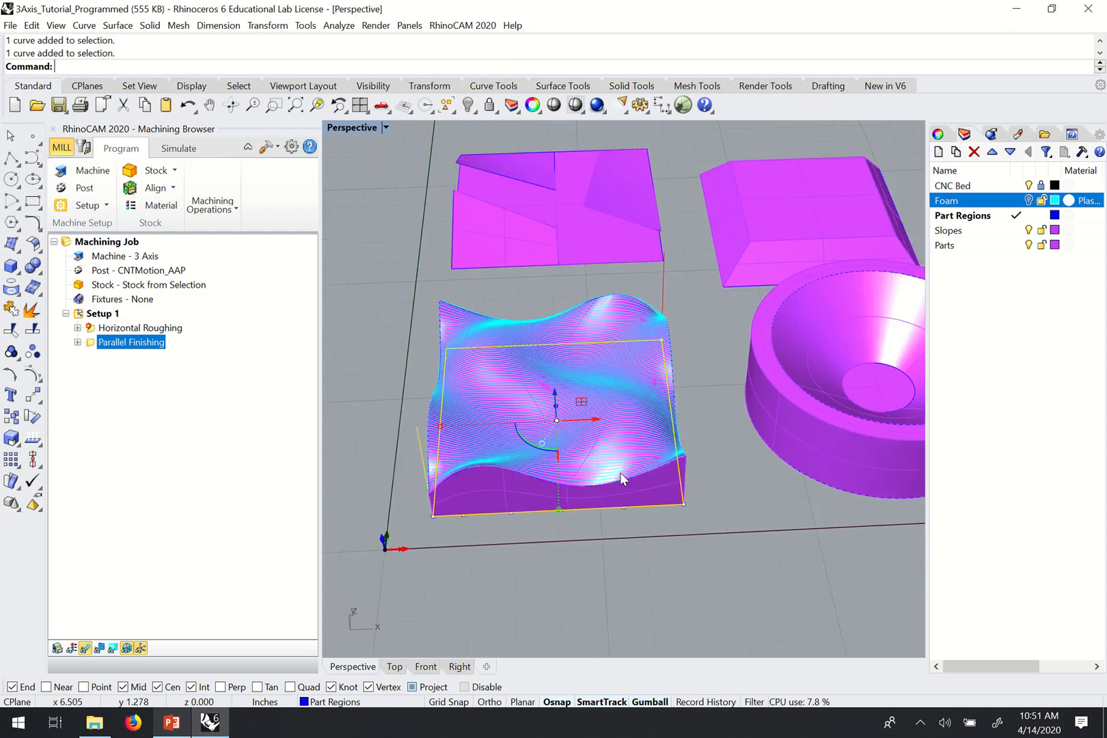
scroll(640, 433, up, 2)
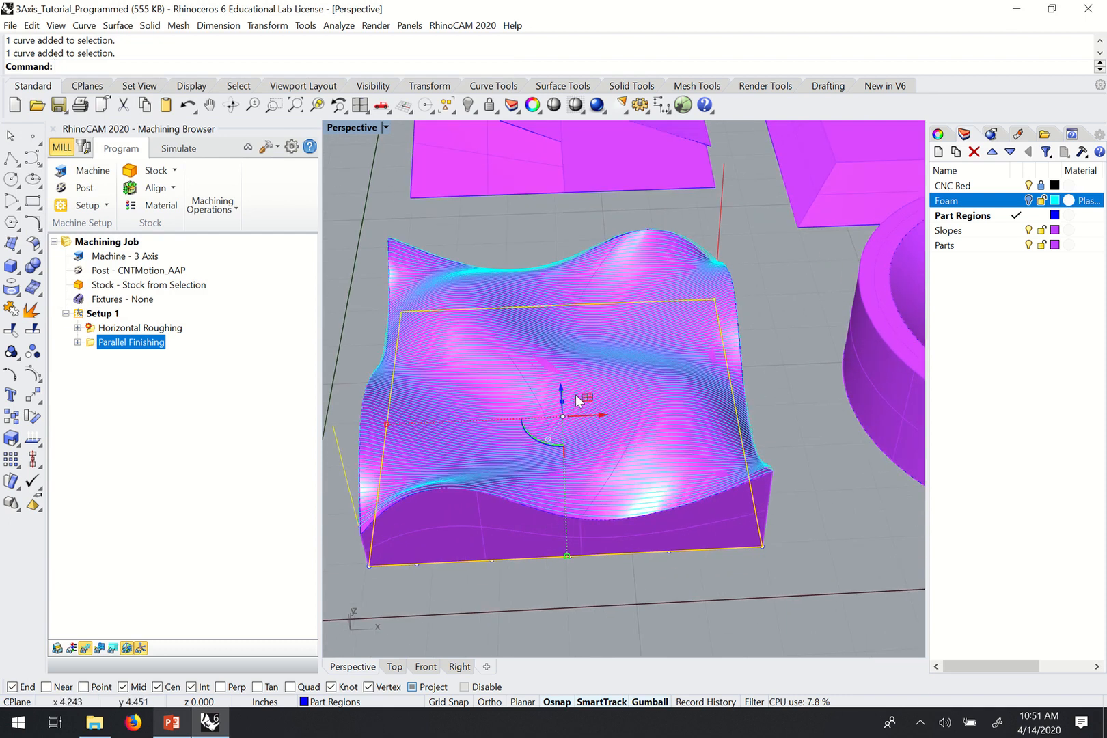
scroll(586, 425, down, 2)
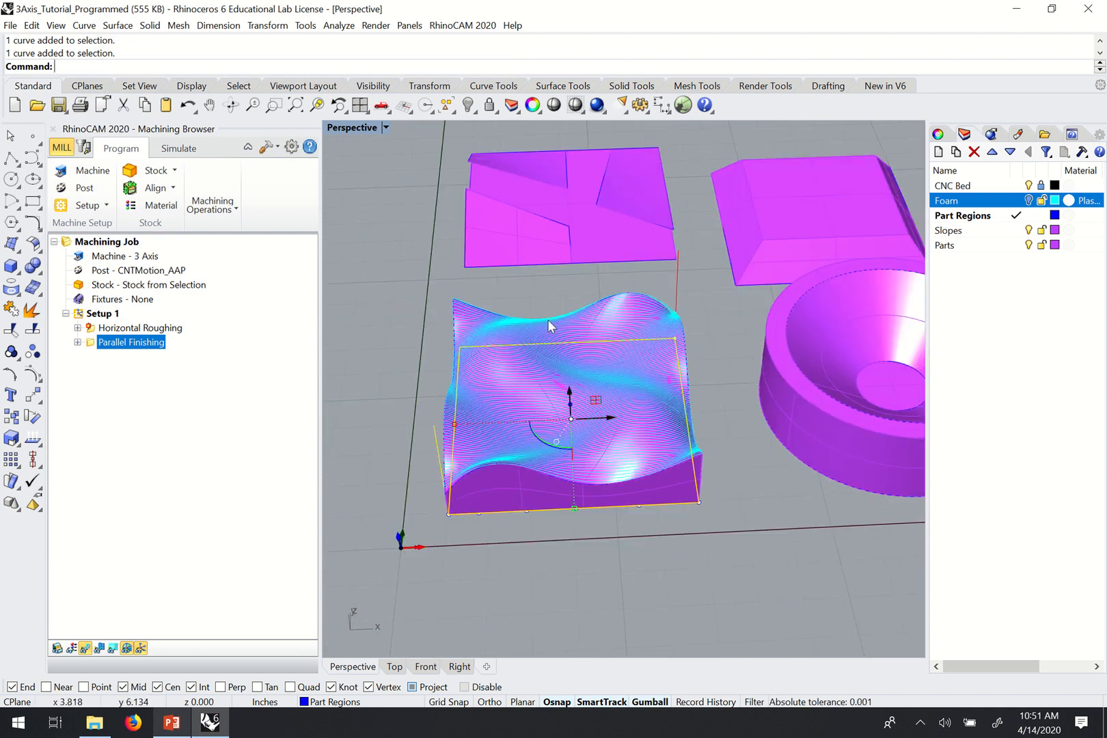
scroll(586, 424, up, 2)
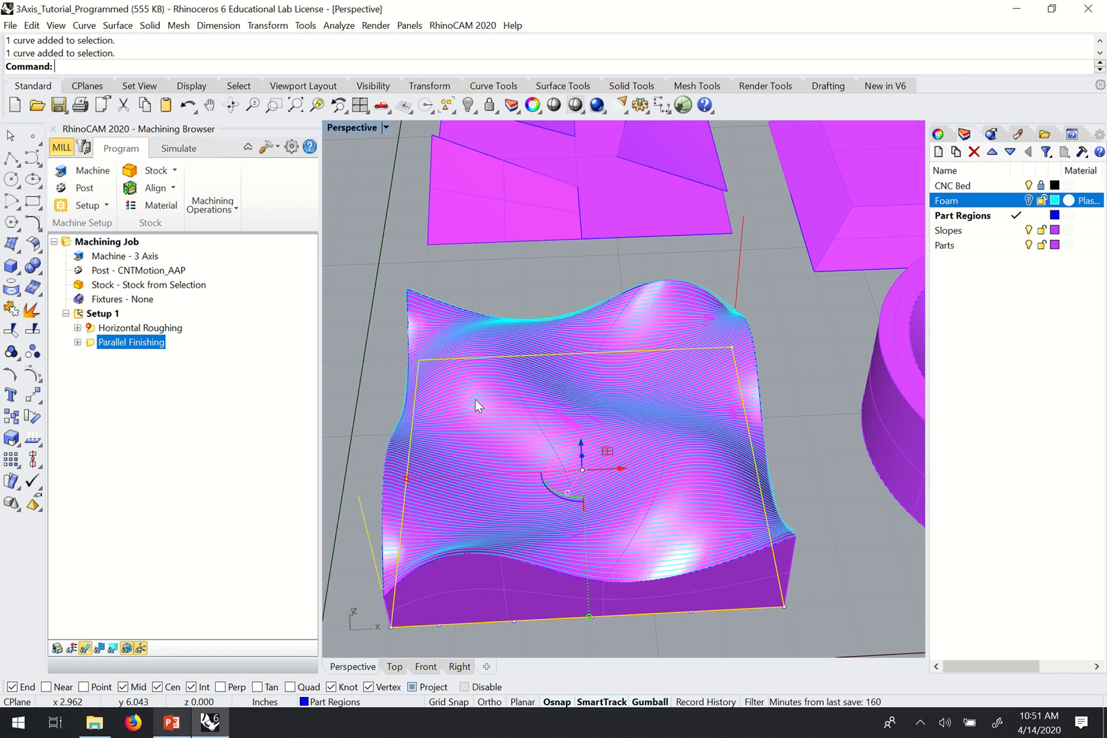
scroll(635, 351, down, 3)
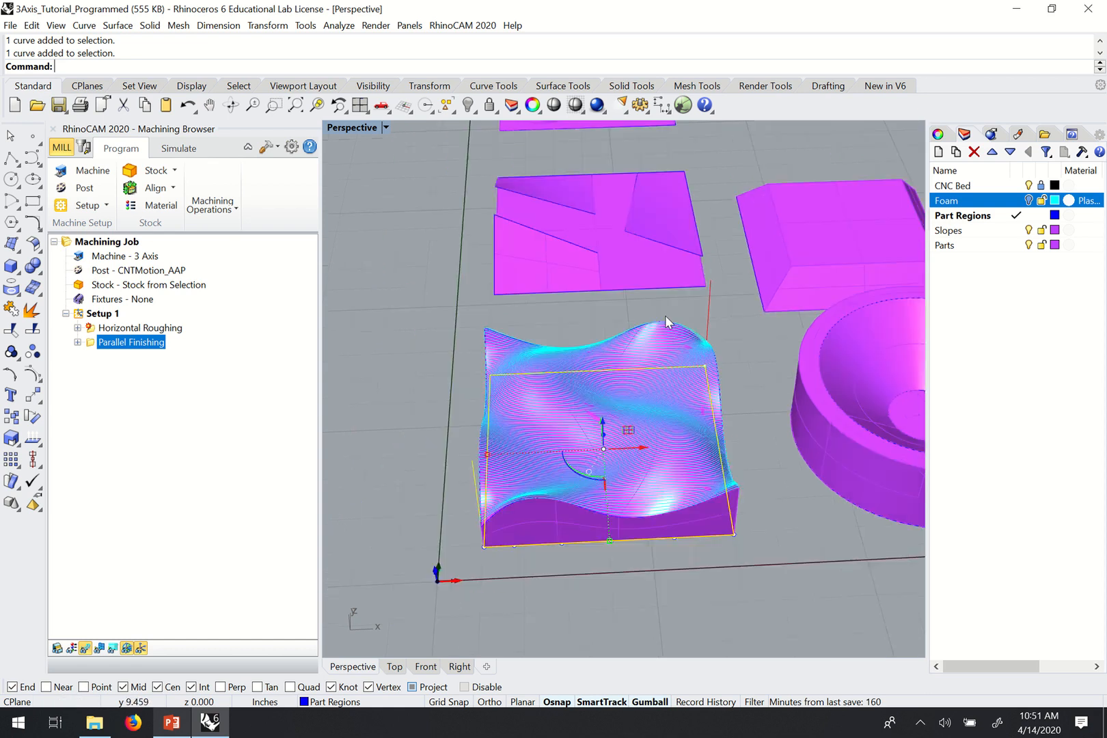
scroll(603, 382, up, 3)
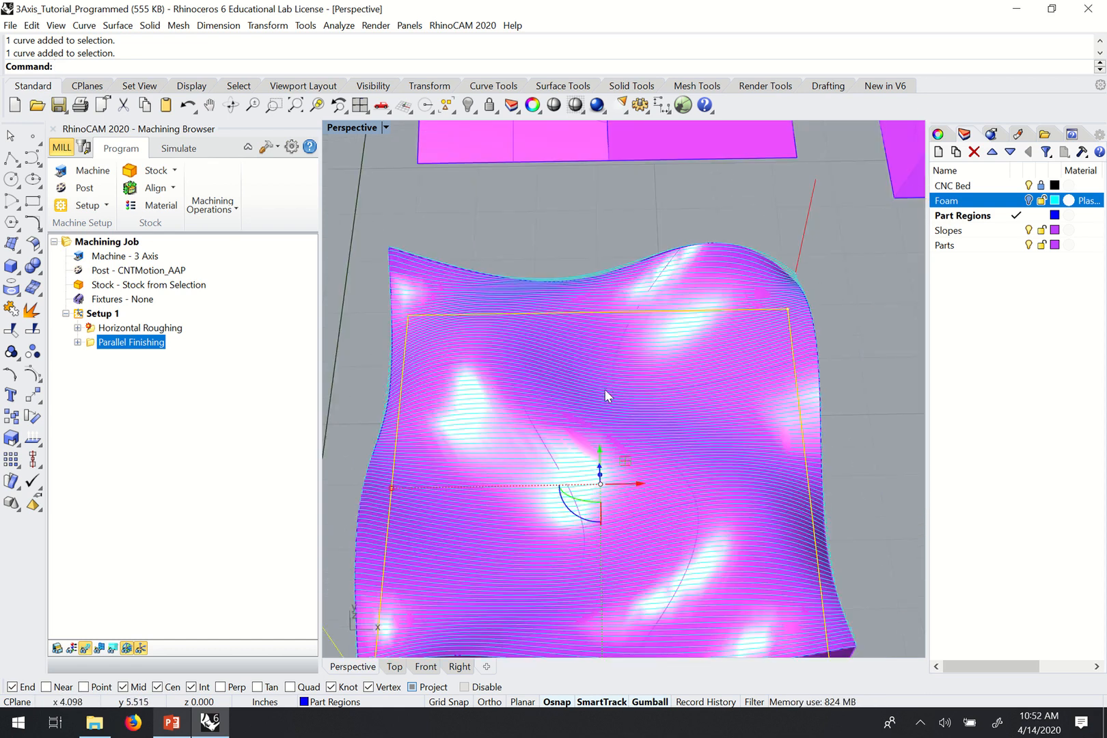
scroll(605, 390, down, 2)
right_drag(587, 442, 595, 444)
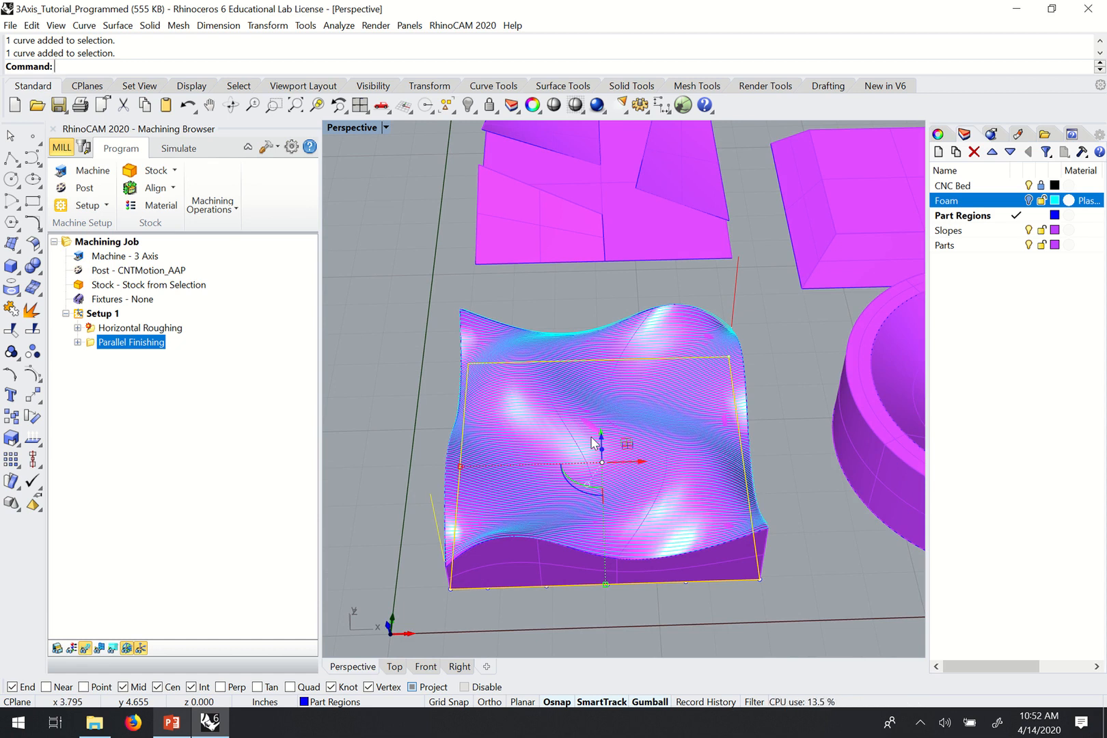
scroll(593, 439, down, 4)
scroll(595, 406, up, 2)
right_drag(613, 455, 617, 449)
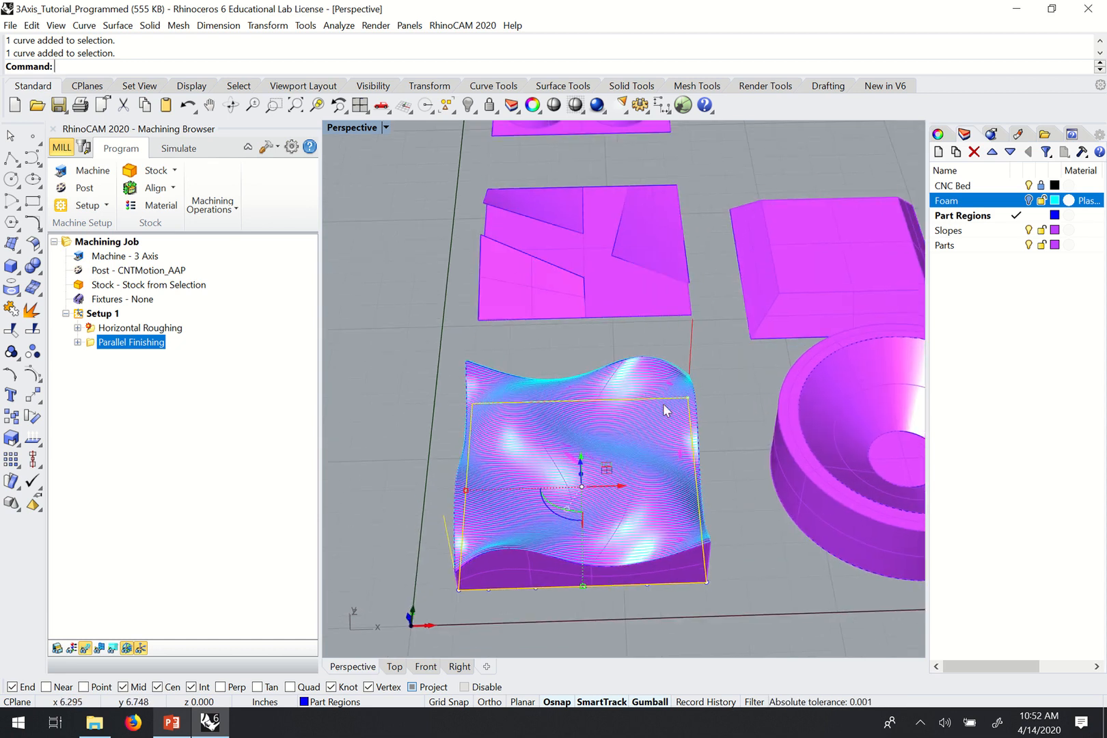
right_drag(662, 403, 663, 408)
scroll(664, 417, down, 5)
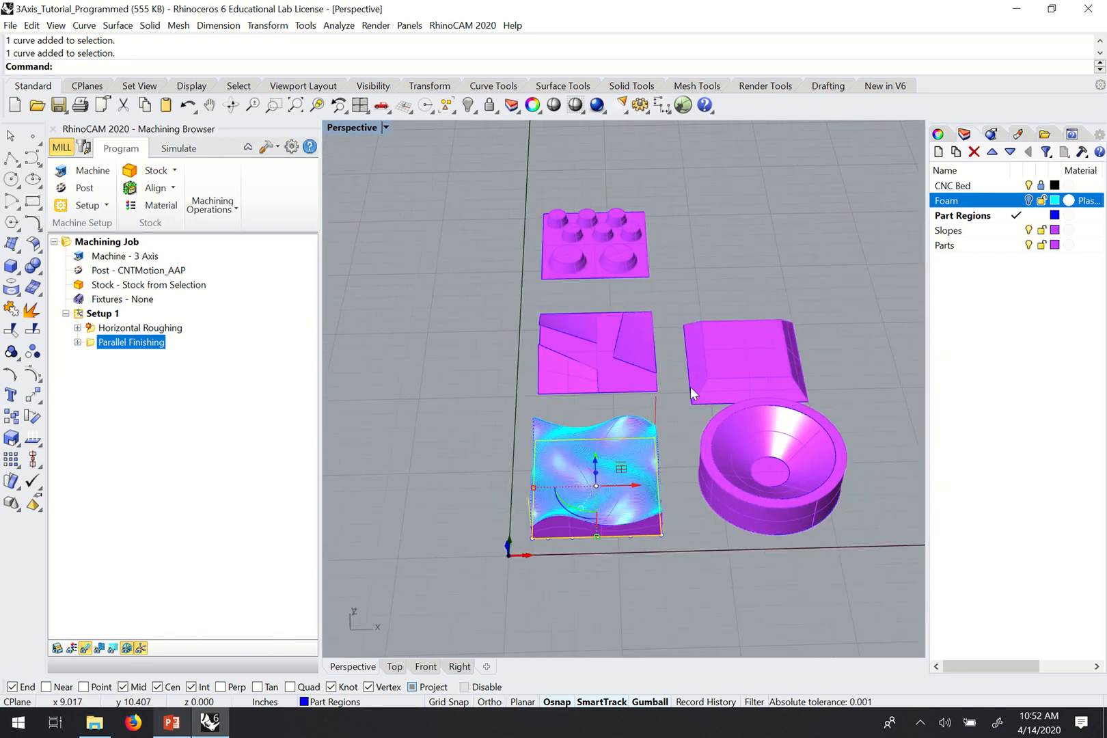
scroll(692, 411, up, 2)
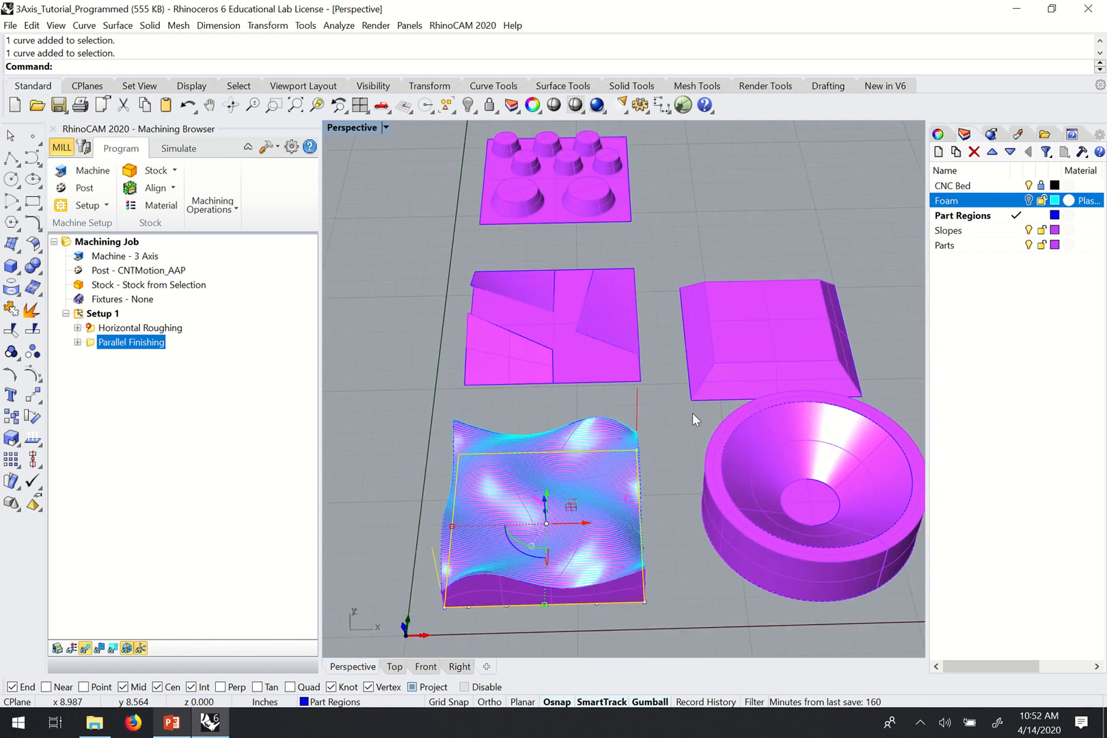